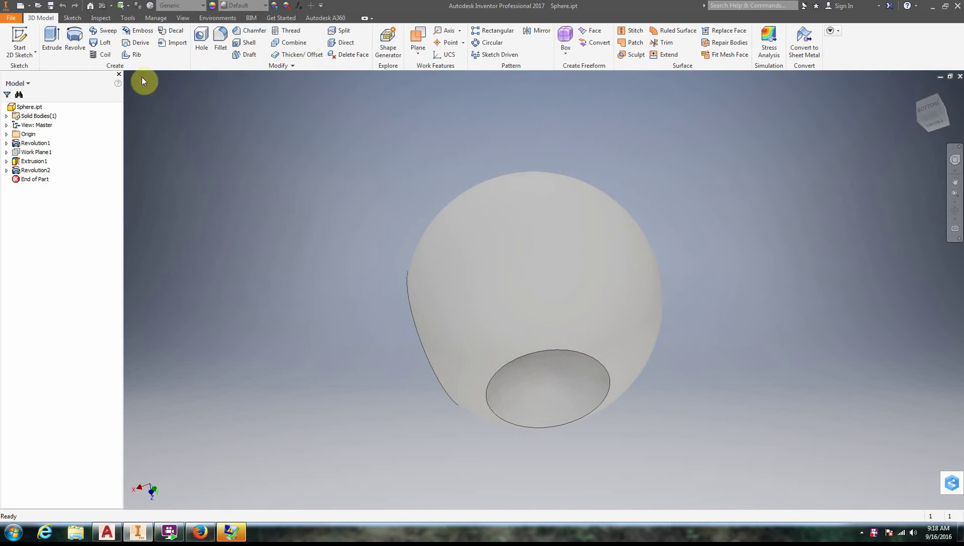
# Step: Show the XY Plane that Work Plane1 is based on for inspection, and hide it again
pyautogui.click(36, 152)
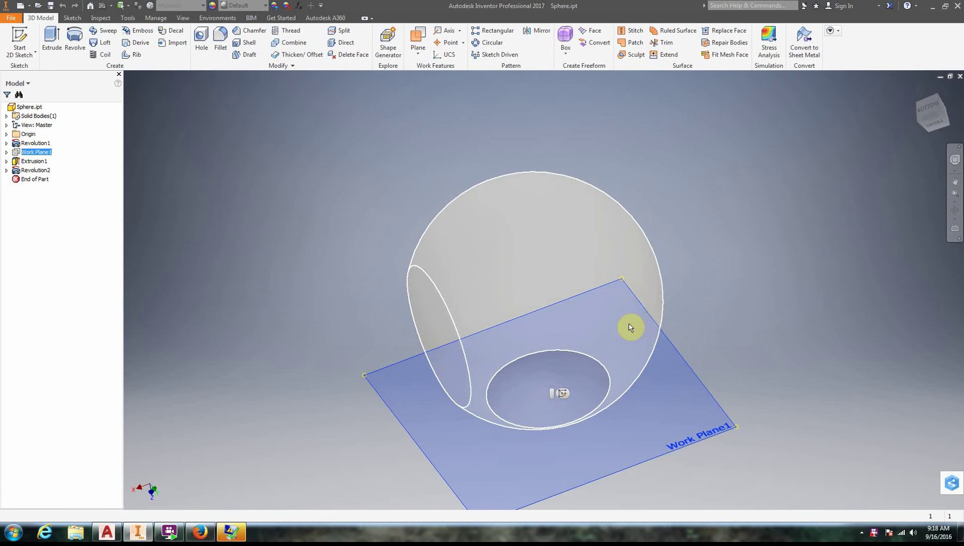
pyautogui.click(7, 151)
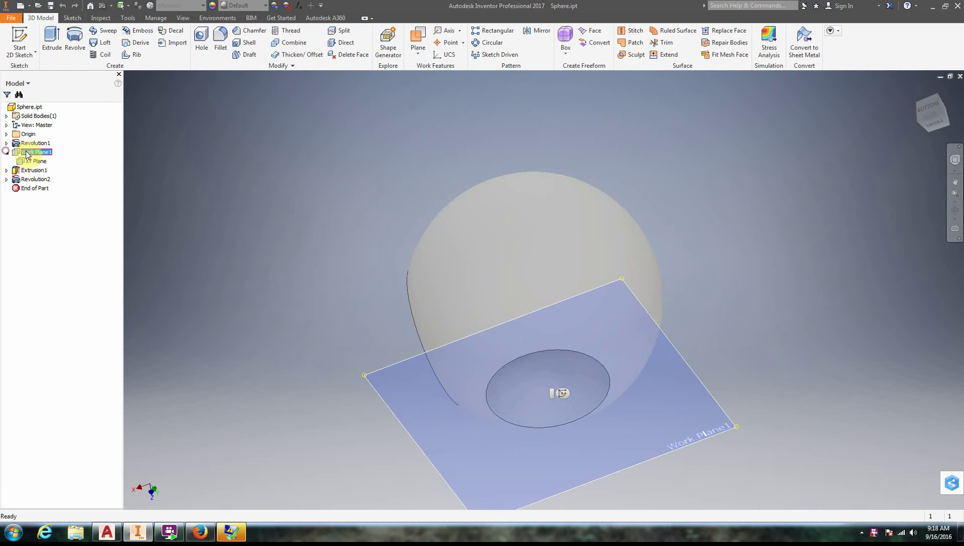
pyautogui.click(30, 162)
pyautogui.rightClick(32, 166)
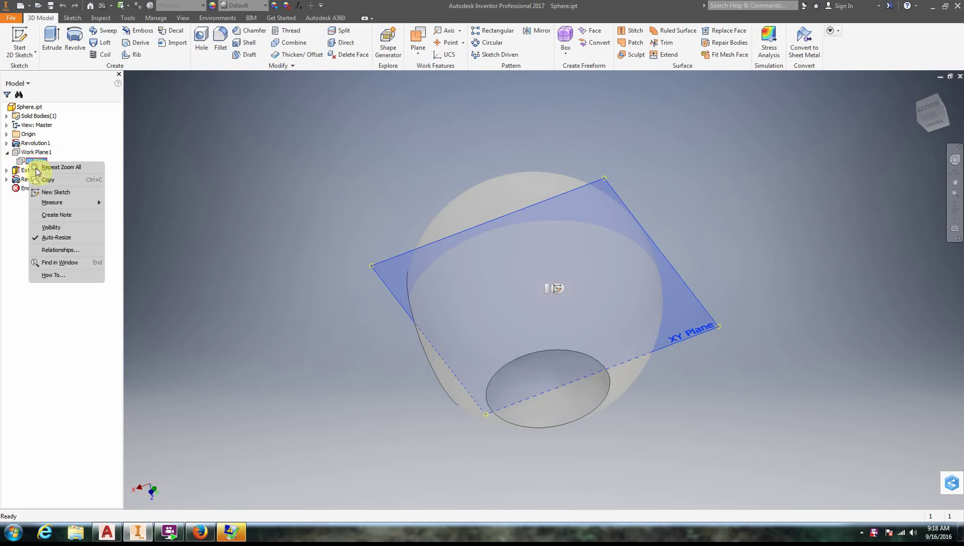
pyautogui.click(75, 228)
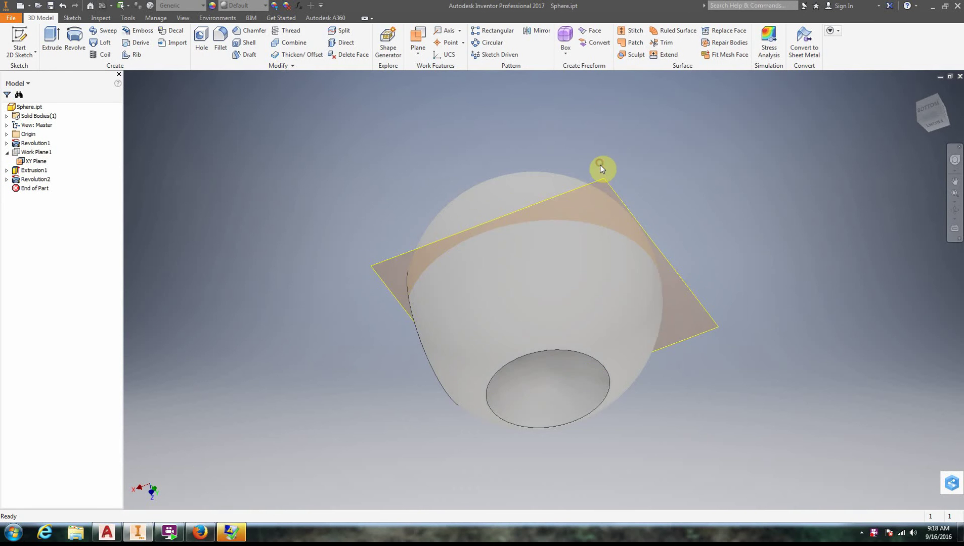
pyautogui.moveTo(602, 173); pyautogui.dragTo(590, 132)
pyautogui.rightClick(32, 161)
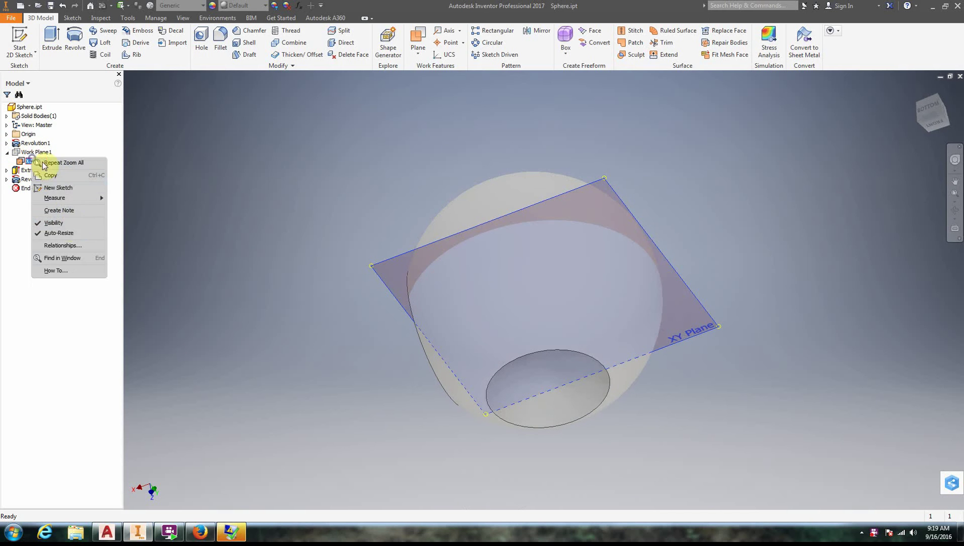
pyautogui.click(68, 224)
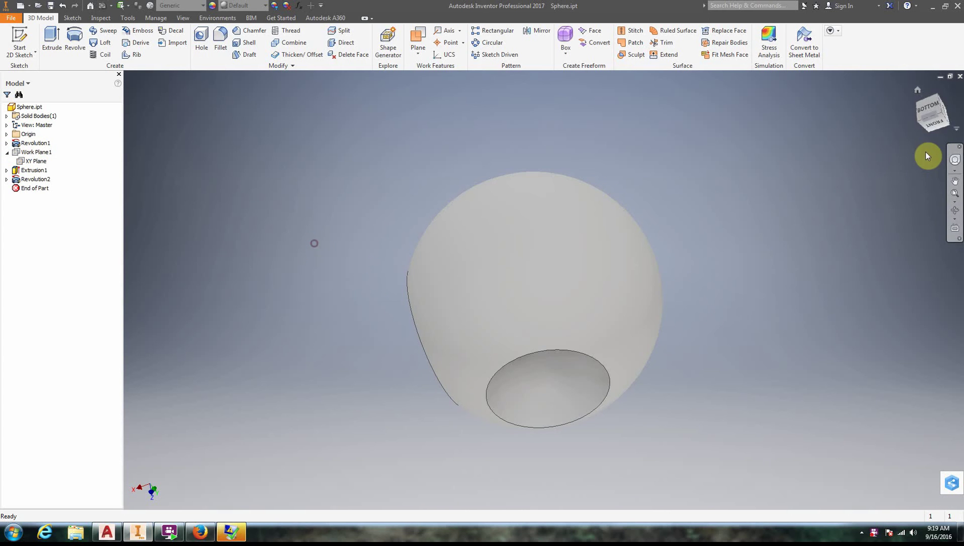
# Step: Create a work plane parallel to the origin YZ Plane and tangent to the sphere's outer face
pyautogui.moveTo(933, 123); pyautogui.dragTo(773, 155)
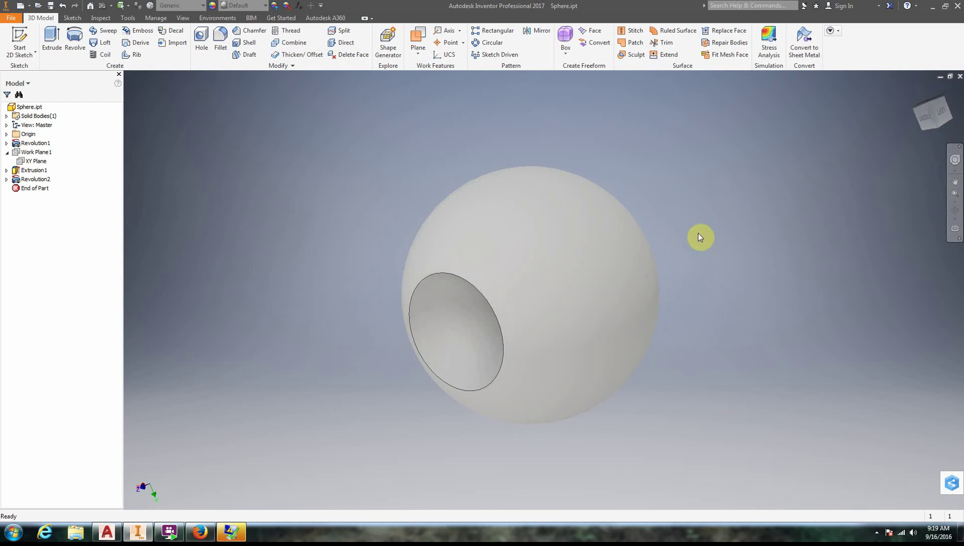
pyautogui.click(417, 42)
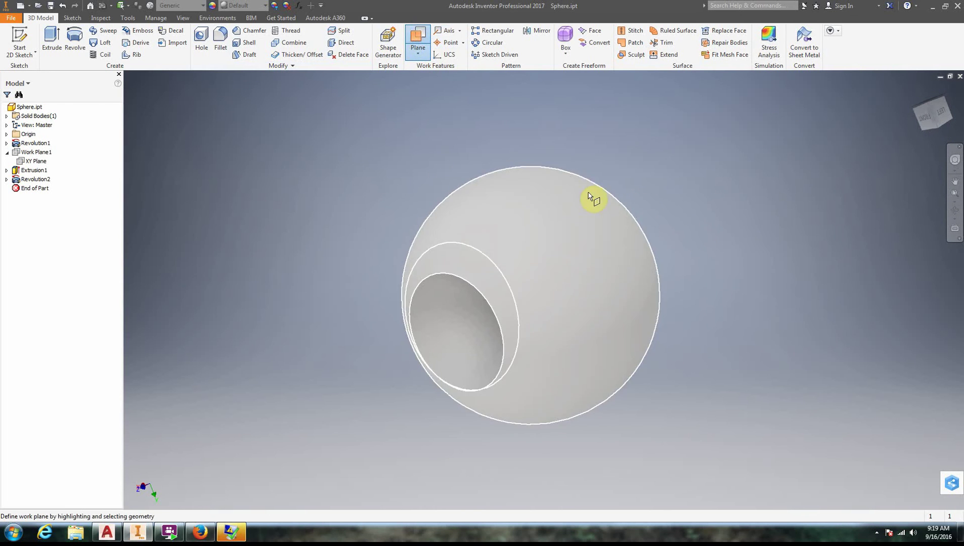
pyautogui.click(7, 134)
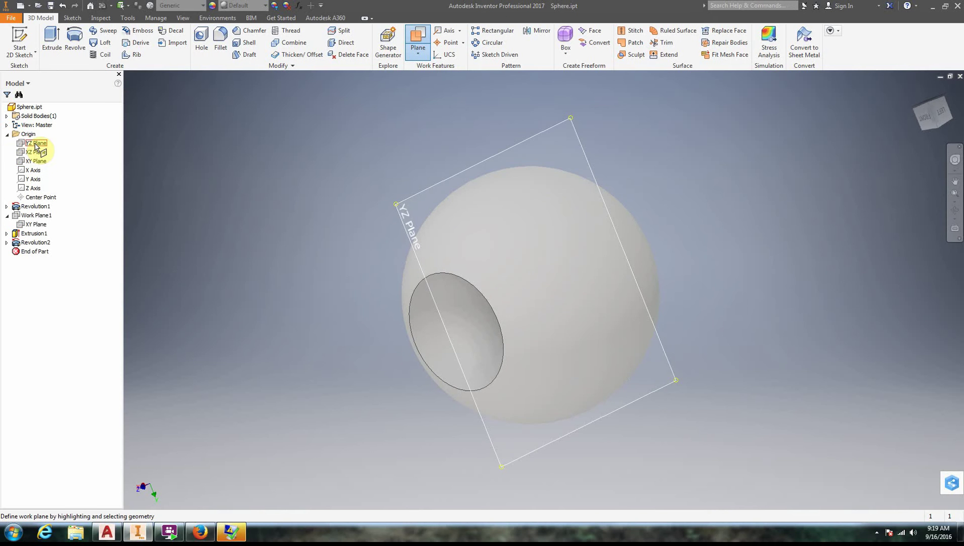
pyautogui.click(421, 51)
pyautogui.click(417, 54)
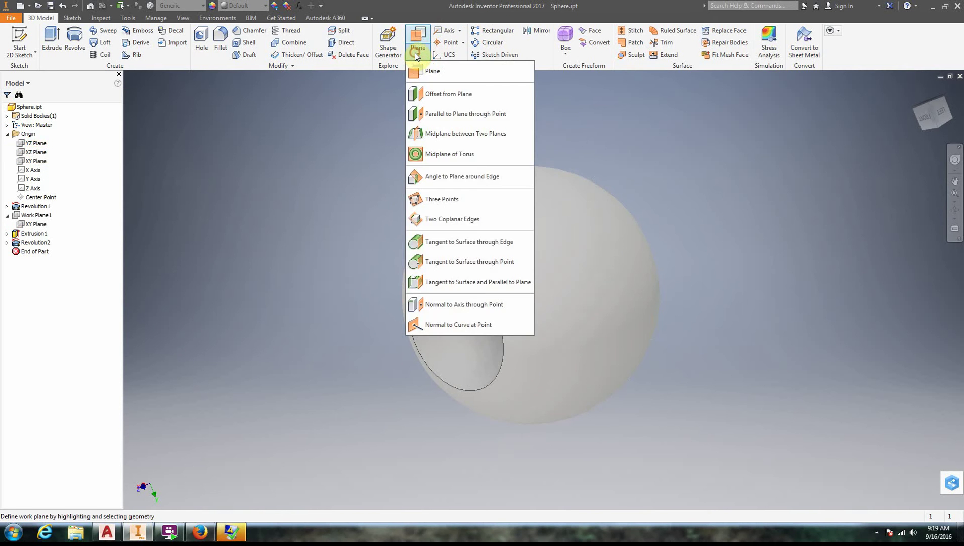
pyautogui.click(423, 34)
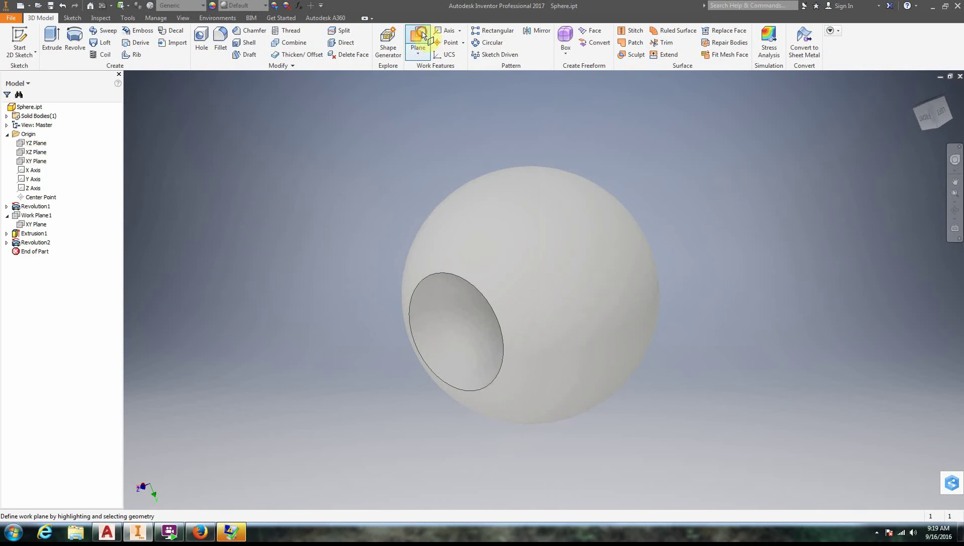
pyautogui.rightClick(379, 113)
pyautogui.click(343, 109)
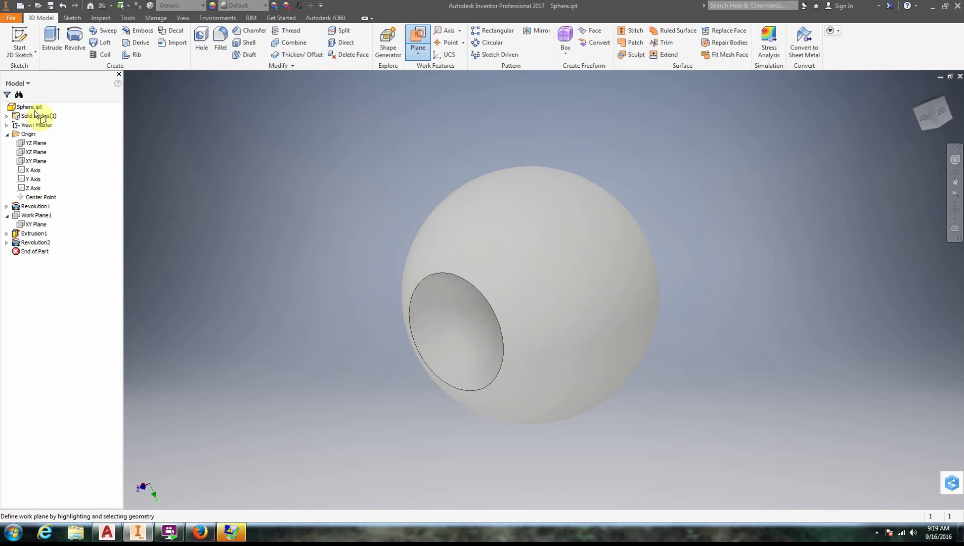
pyautogui.click(34, 143)
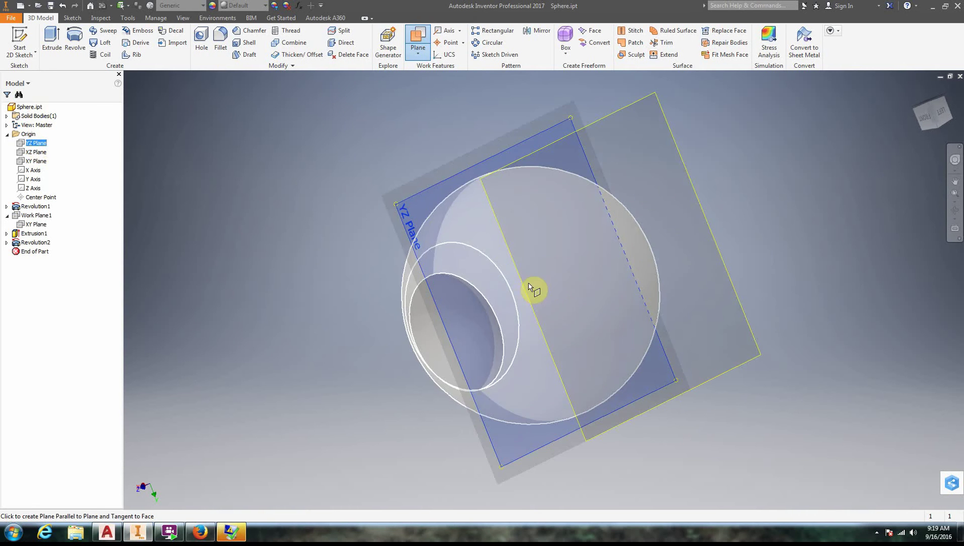
pyautogui.click(561, 281)
# Step: Start a sketch on the tangent work plane and draw a rectangle about 3.9 by 4.2 in around the origin
pyautogui.click(19, 39)
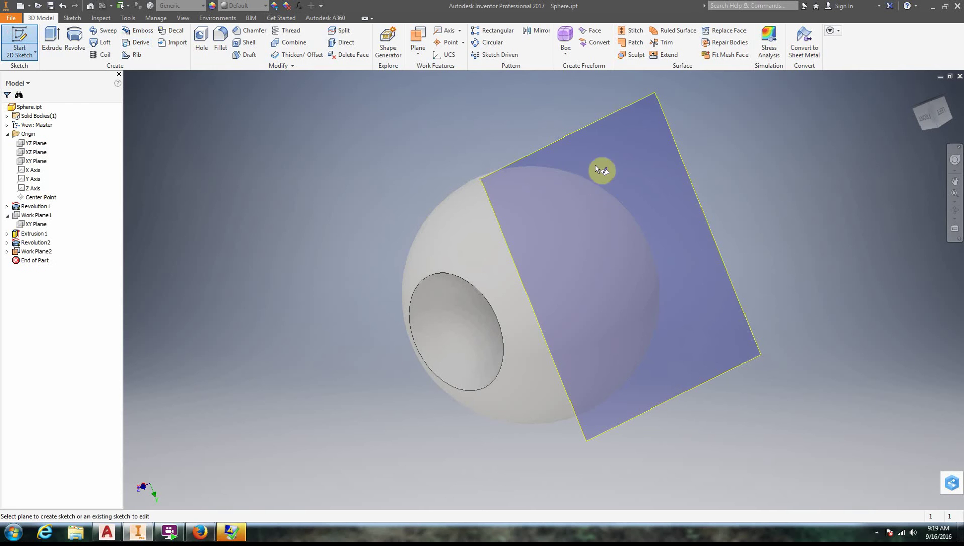
pyautogui.click(562, 143)
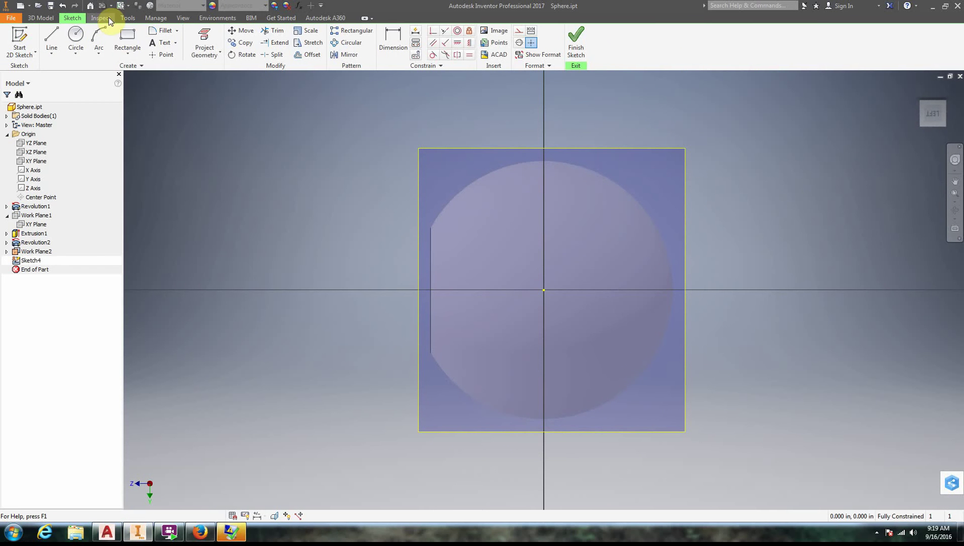
pyautogui.click(127, 40)
pyautogui.click(510, 247)
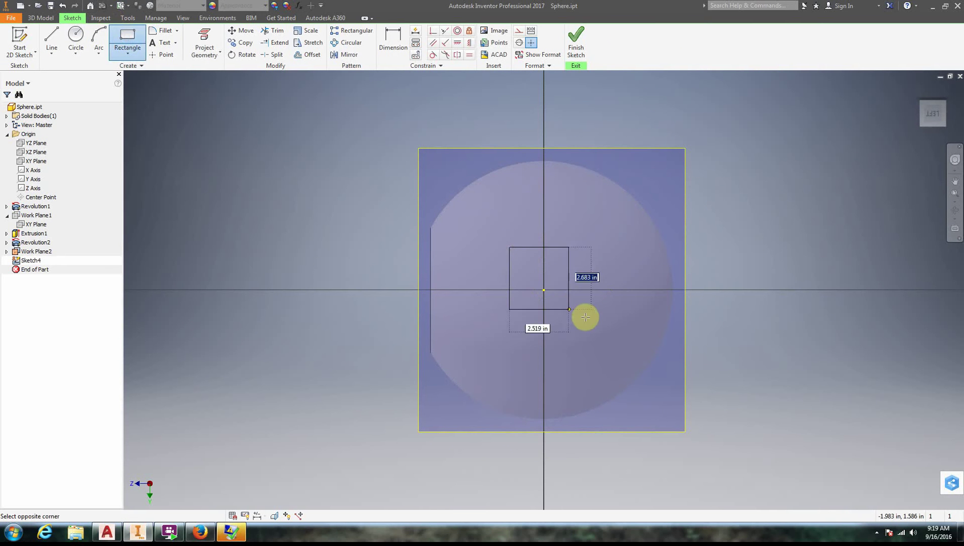
pyautogui.click(593, 335)
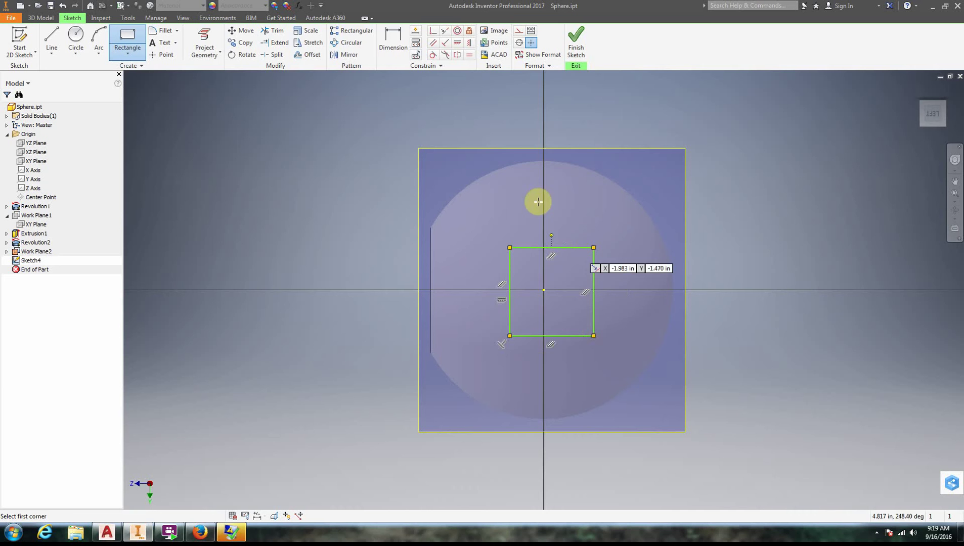
# Step: Dimension the rectangle's width and height to 4 in each and finish the sketch
pyautogui.click(380, 41)
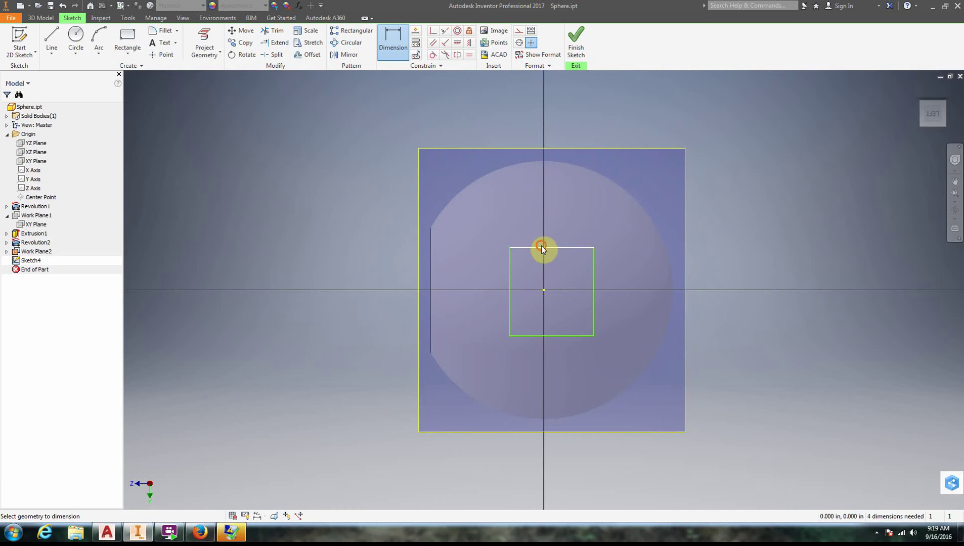
pyautogui.click(544, 247)
pyautogui.click(556, 209)
pyautogui.write('1')
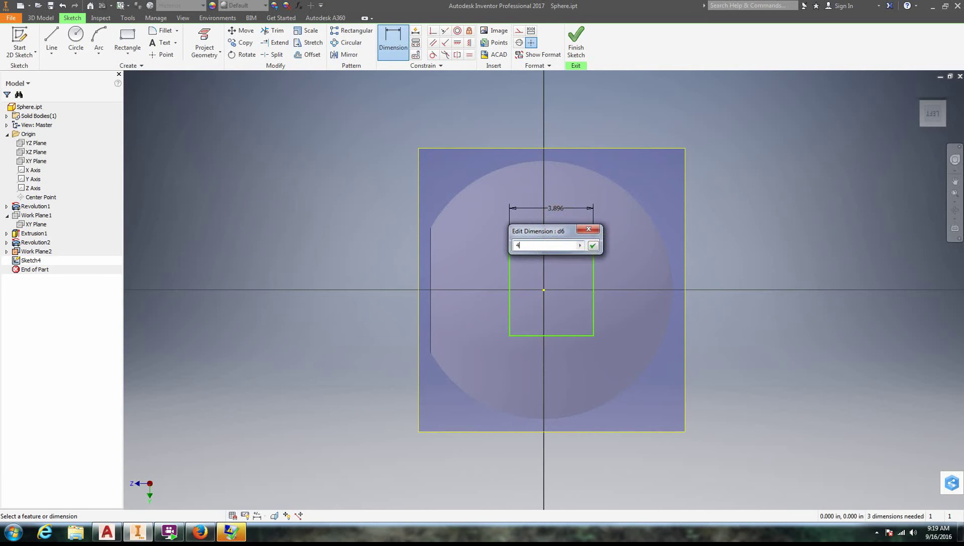
pyautogui.click(593, 246)
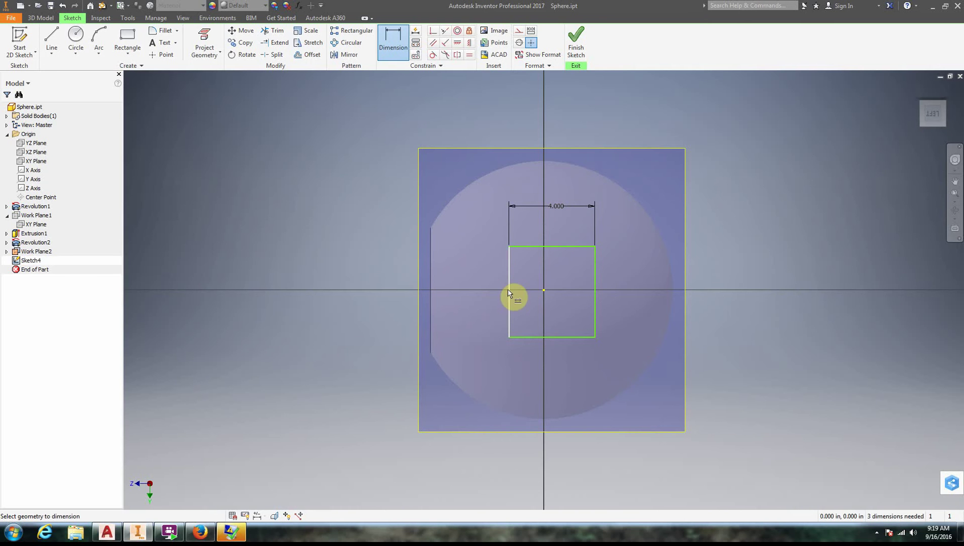
pyautogui.click(485, 294)
pyautogui.write('4')
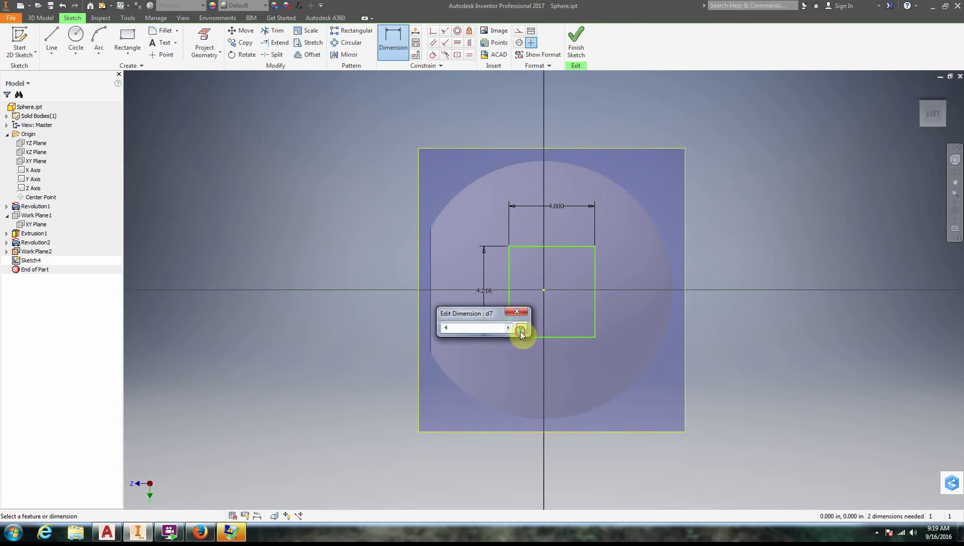
pyautogui.click(520, 330)
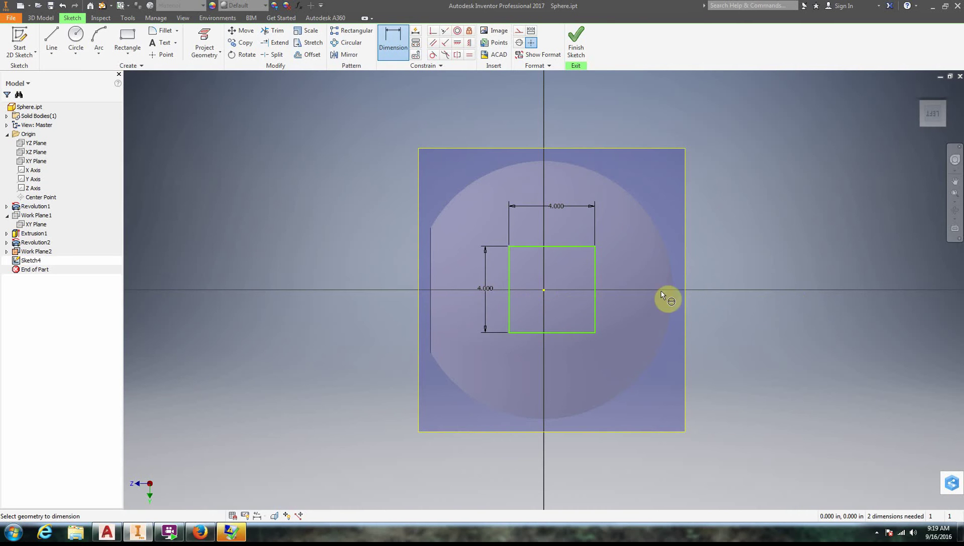
pyautogui.click(577, 50)
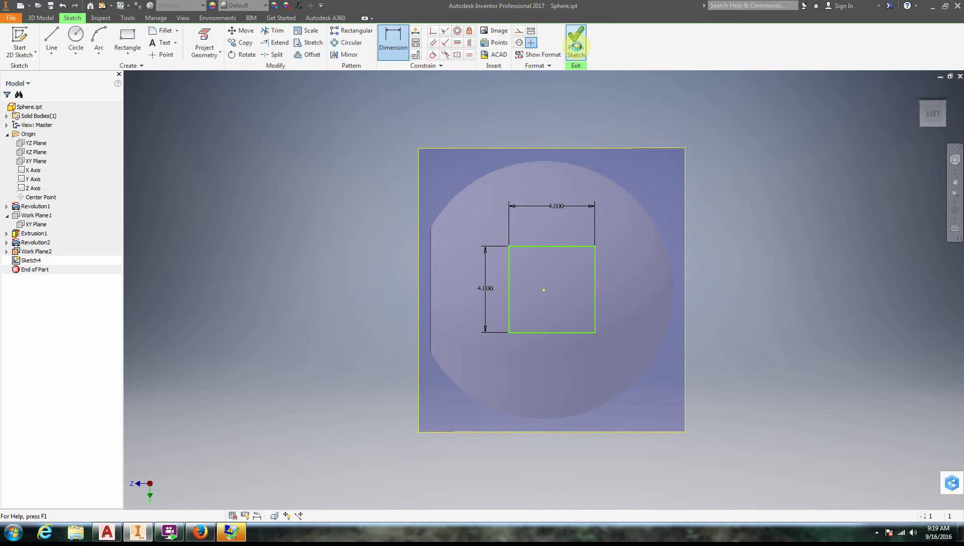
# Step: Extrude the square profile as a cut into the sphere with the extent set to All
pyautogui.click(48, 39)
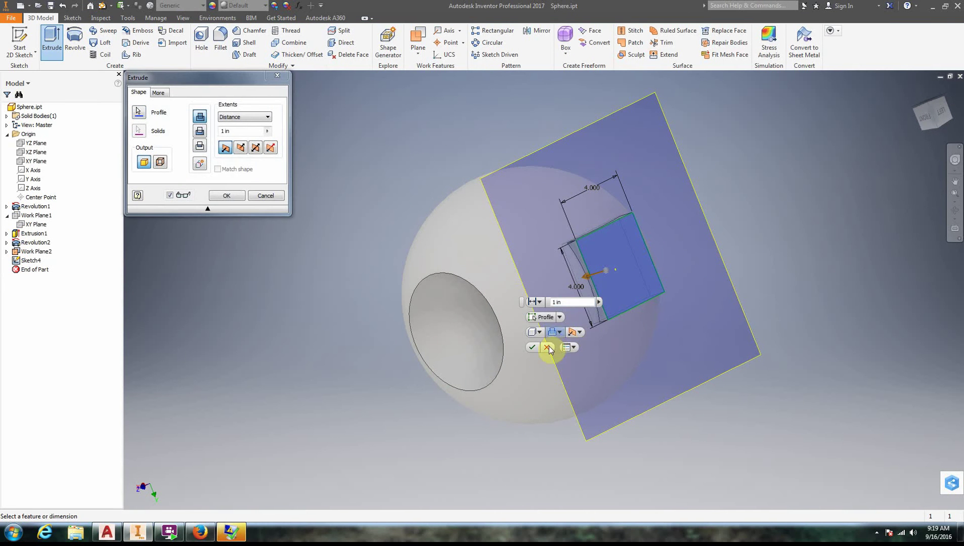
pyautogui.click(559, 332)
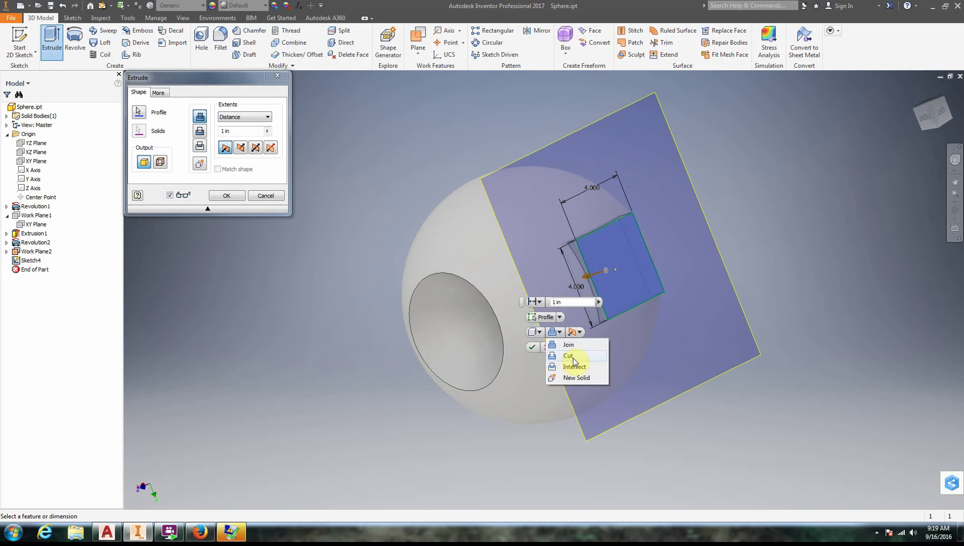
pyautogui.click(200, 131)
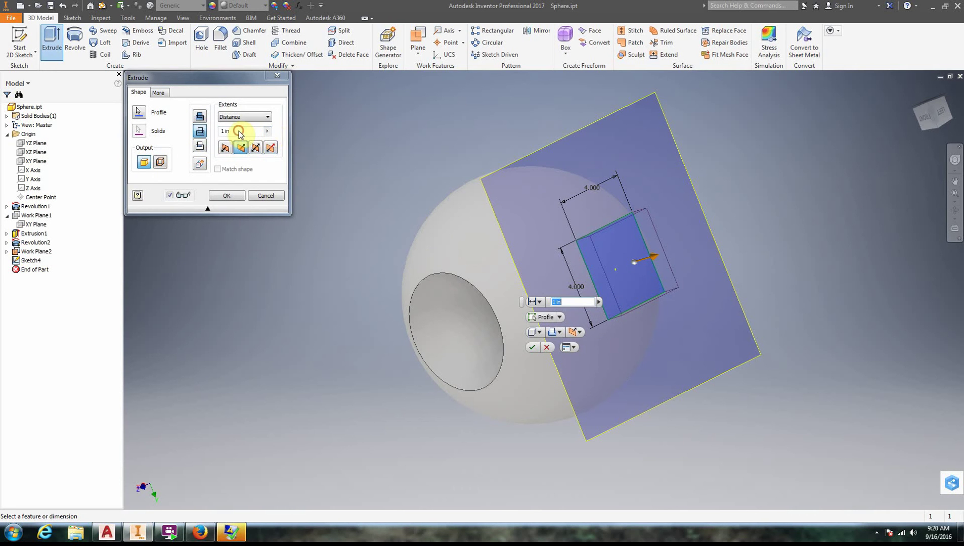
pyautogui.click(239, 131)
pyautogui.click(260, 119)
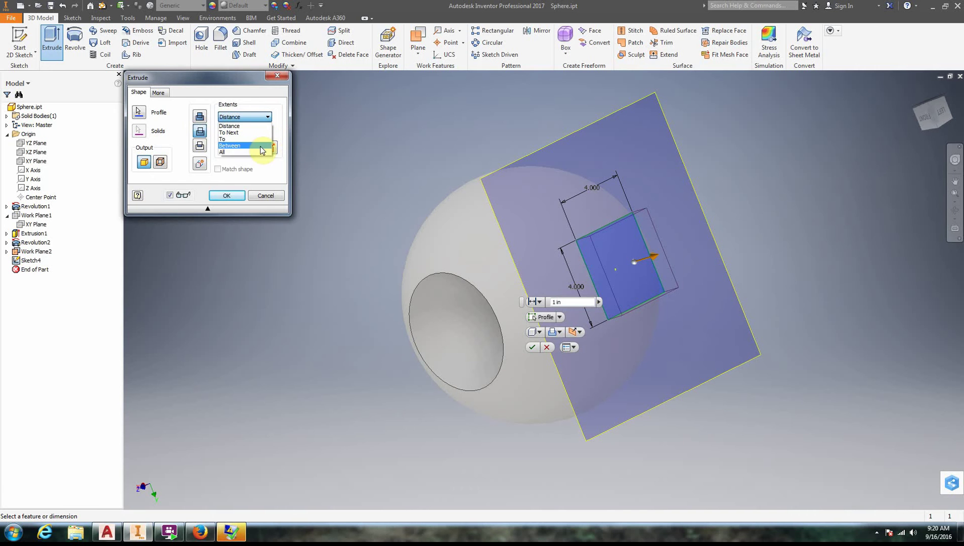
pyautogui.click(262, 153)
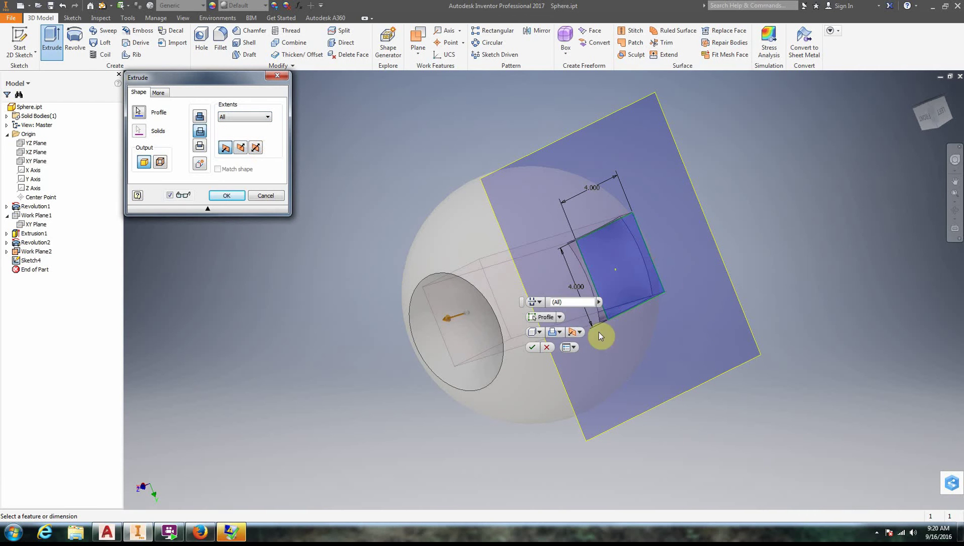
pyautogui.click(532, 348)
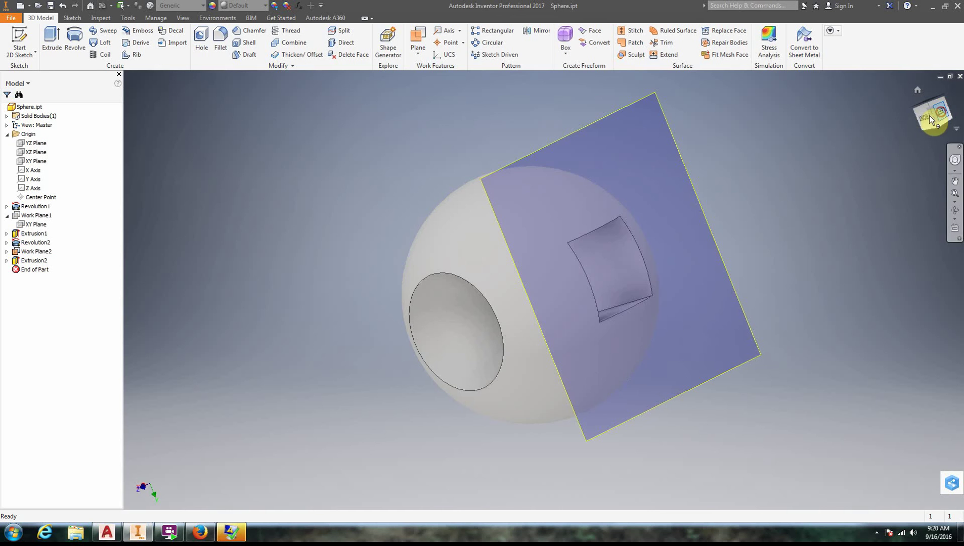
# Step: Turn off the visibility of Work Plane2 beside the square cut
pyautogui.moveTo(930, 116); pyautogui.dragTo(888, 73)
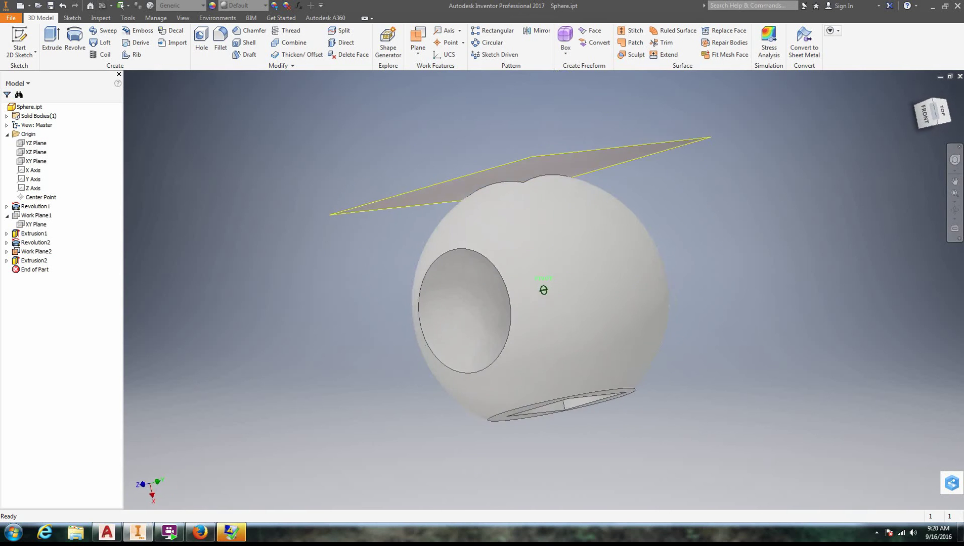
pyautogui.keyDown('shift'); pyautogui.moveTo(543, 290); pyautogui.dragTo(543, 290, button='middle'); pyautogui.keyUp('shift')
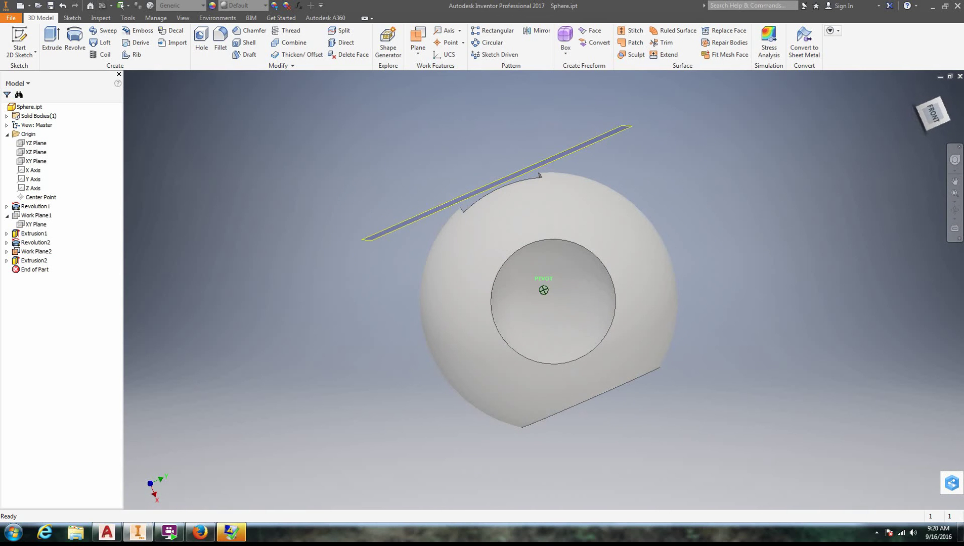
pyautogui.moveTo(929, 118); pyautogui.dragTo(629, 369)
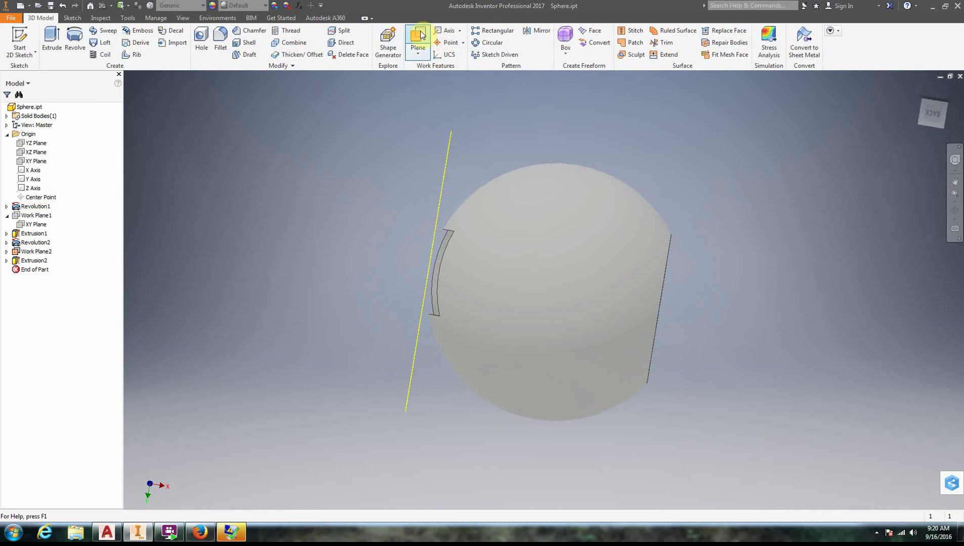
pyautogui.rightClick(31, 252)
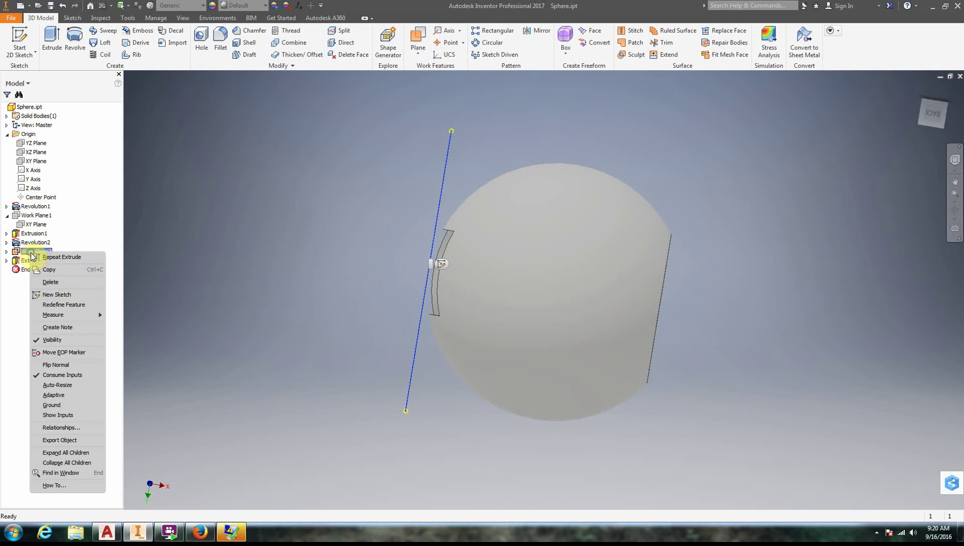
pyautogui.click(64, 339)
# Step: Create a work plane parallel to the origin XY Plane and tangent to the sphere
pyautogui.click(417, 36)
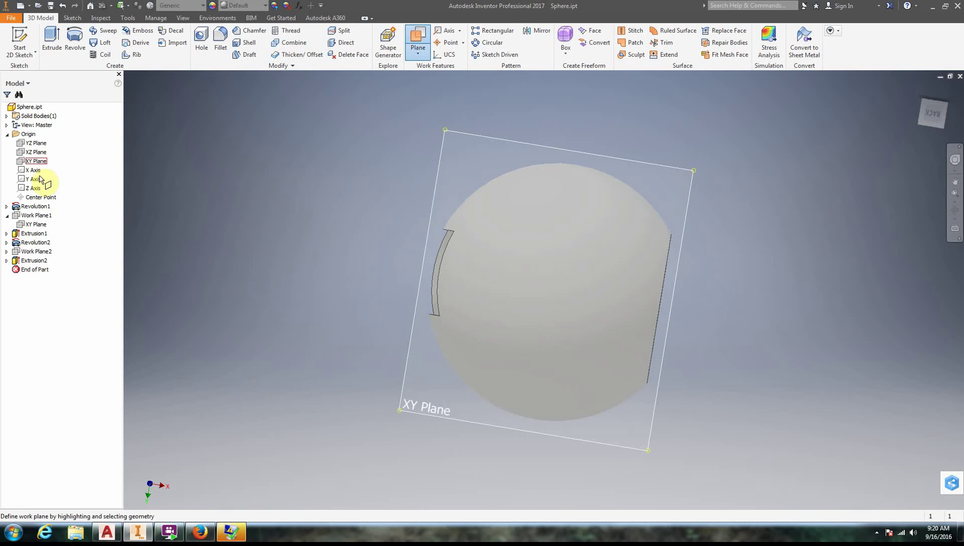
pyautogui.click(33, 160)
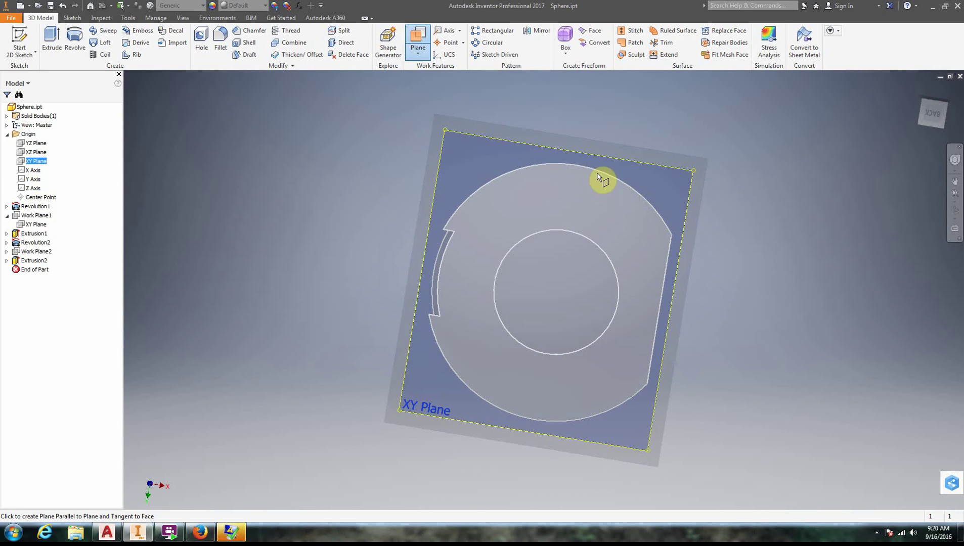
pyautogui.click(666, 201)
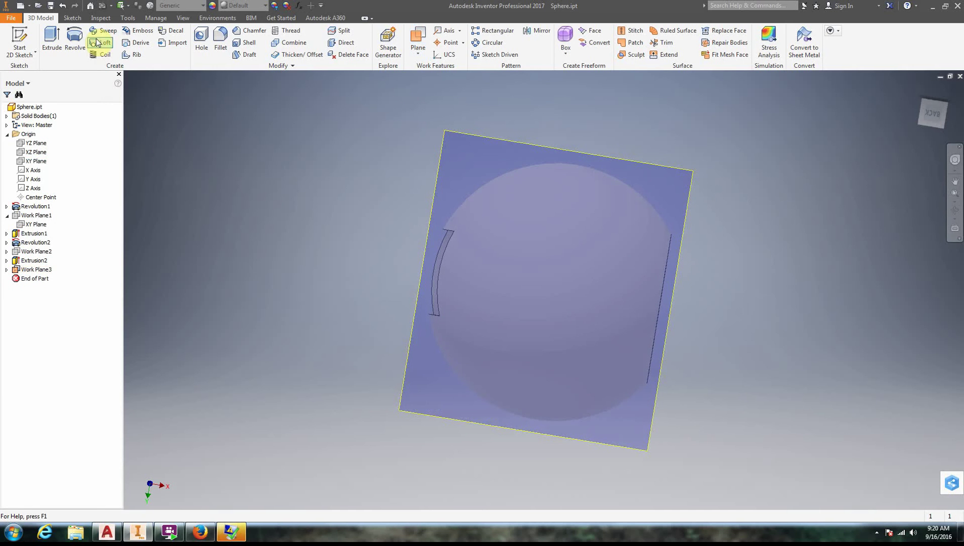
# Step: Start a sketch on the new tangent work plane and draw a rectangle about 2.2 in wide around the origin
pyautogui.click(19, 38)
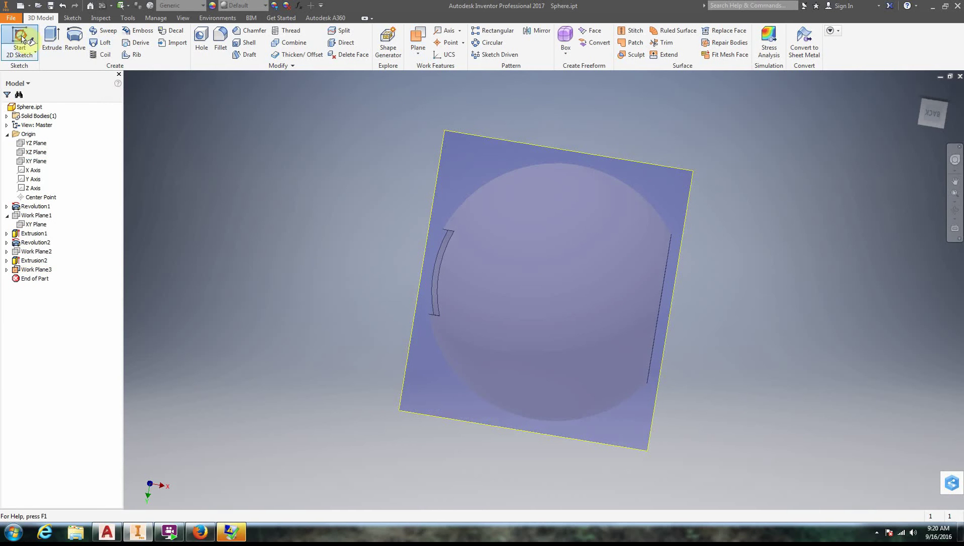
pyautogui.click(532, 145)
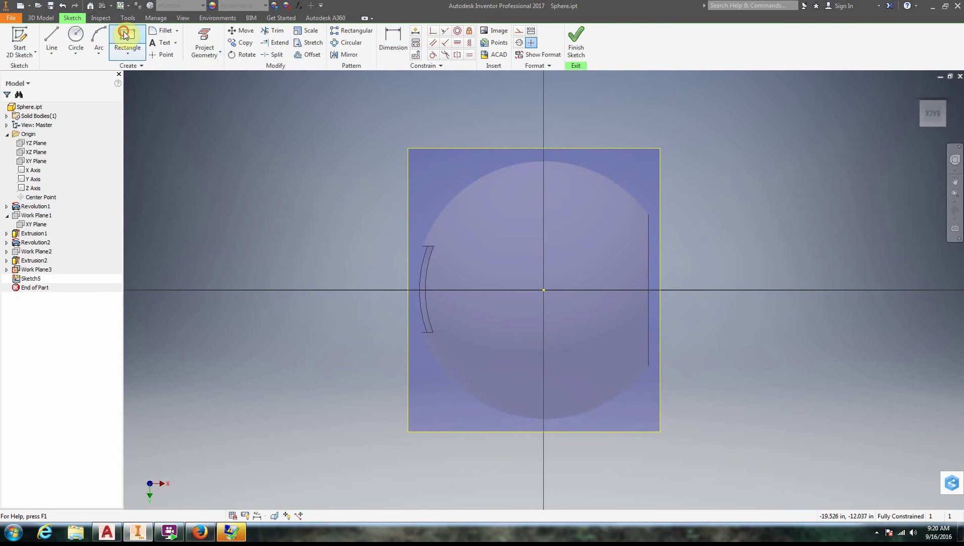
pyautogui.click(124, 36)
pyautogui.click(523, 280)
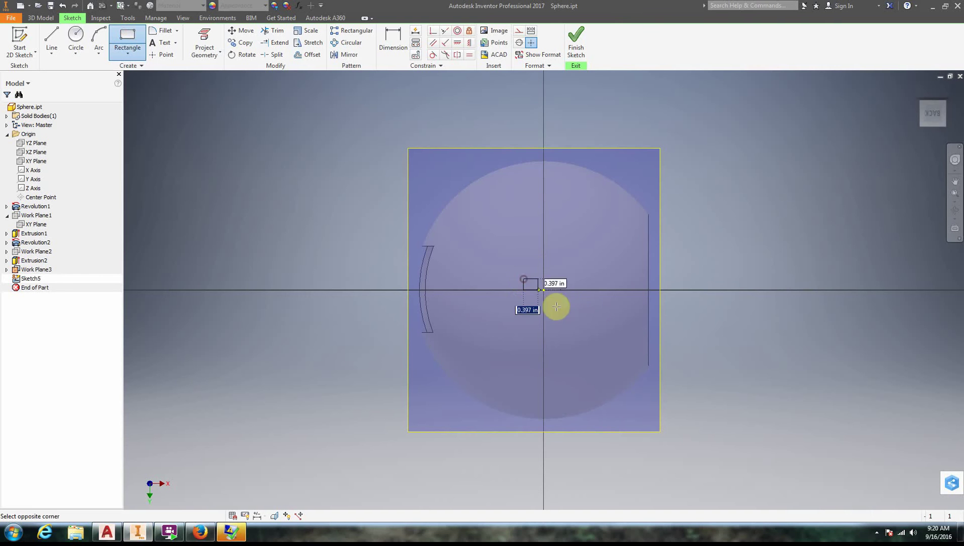
pyautogui.click(572, 321)
# Step: Dimension the rectangle's width and height to 1 in each and finish the sketch
pyautogui.click(393, 40)
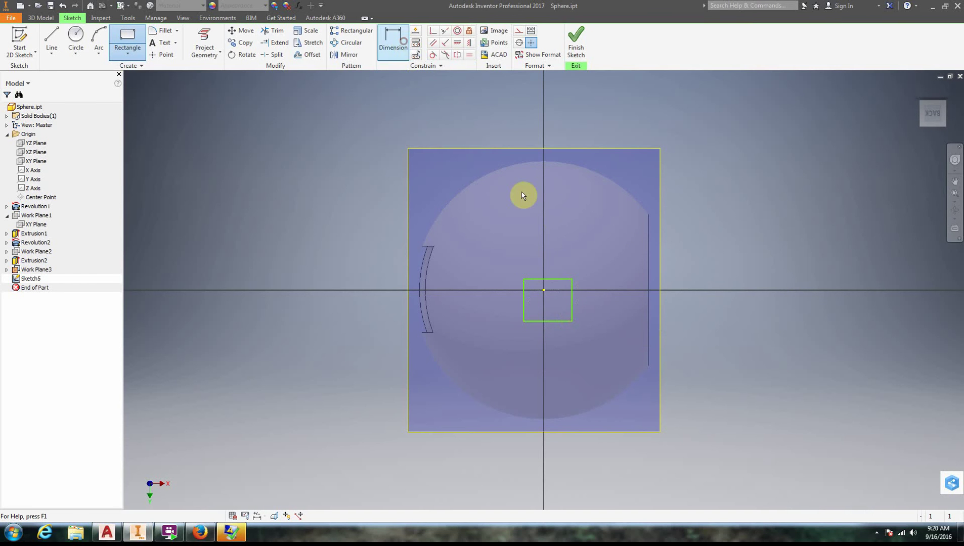
pyautogui.click(549, 254)
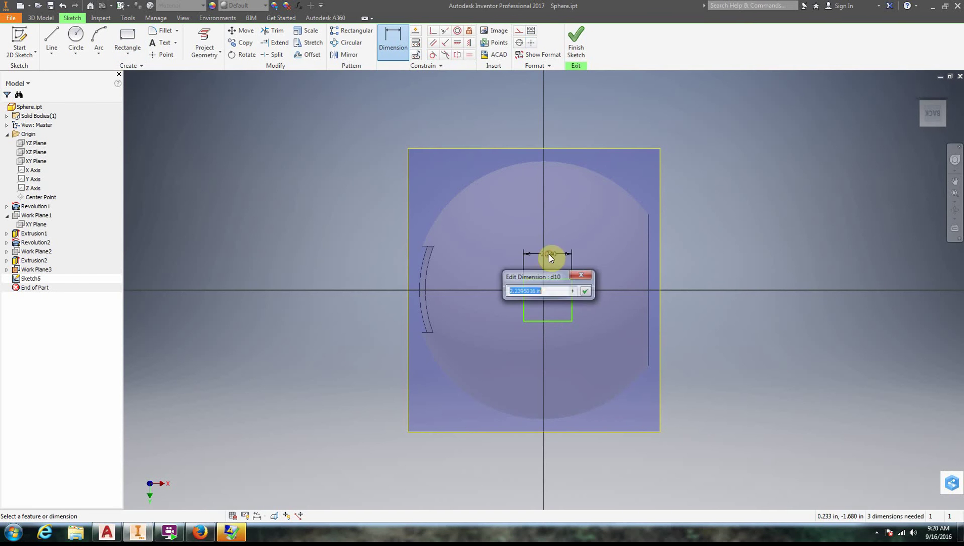
pyautogui.write('1')
pyautogui.click(583, 290)
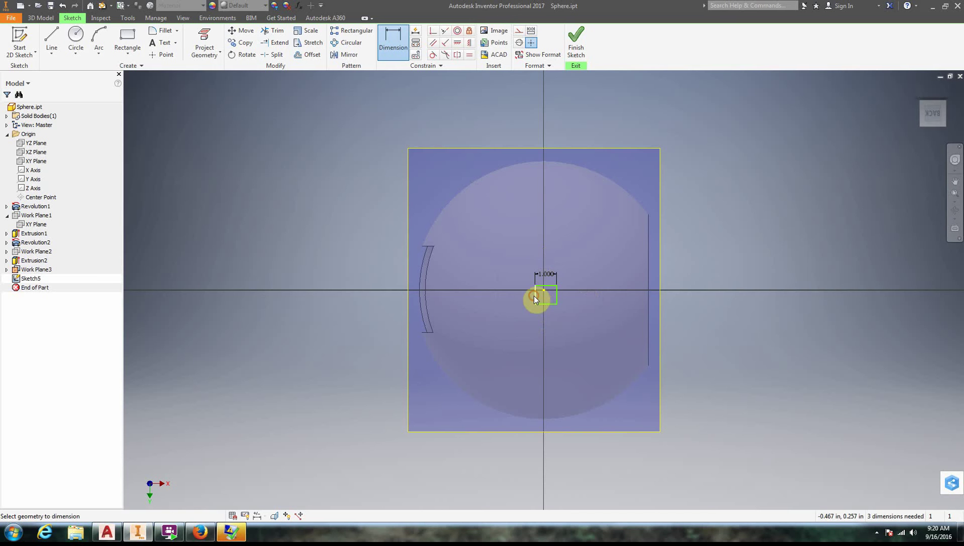
pyautogui.click(509, 293)
pyautogui.write('1')
pyautogui.click(545, 389)
pyautogui.click(575, 40)
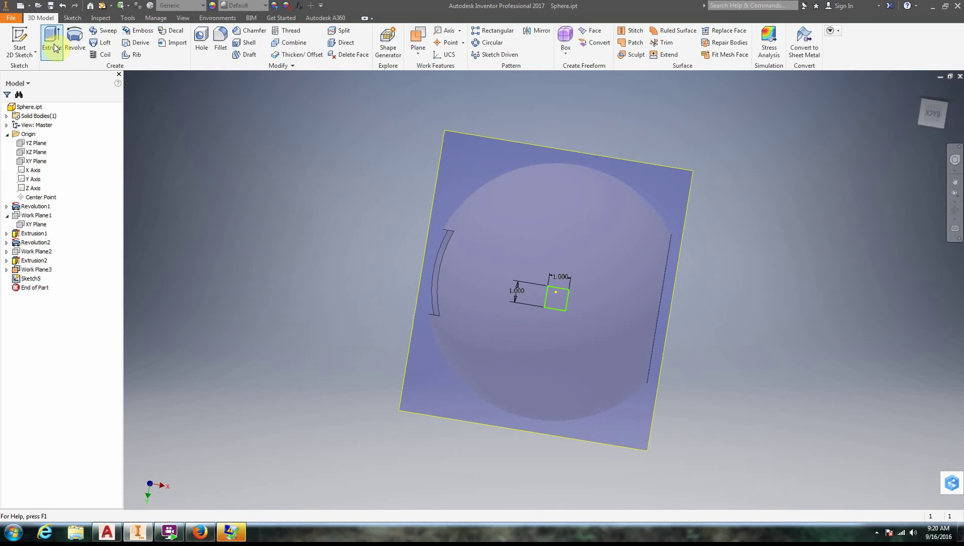
# Step: Extrude the 1 in square profile as a cut into the sphere with the extent set to All
pyautogui.click(47, 39)
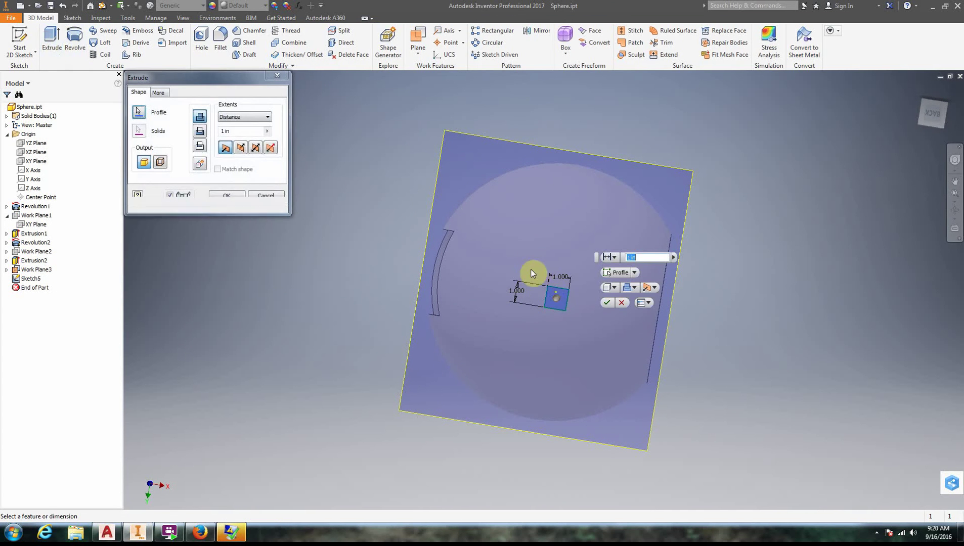
pyautogui.click(567, 291)
pyautogui.click(200, 131)
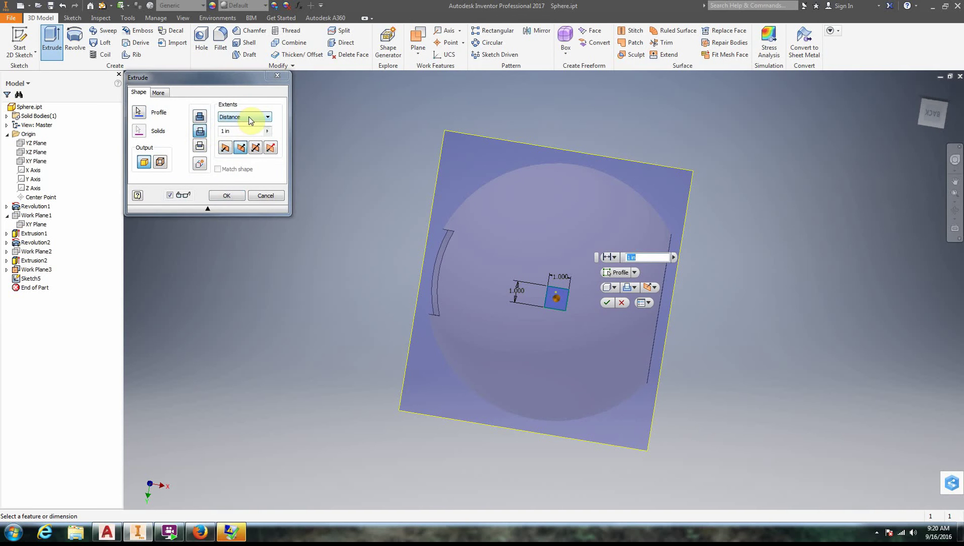
pyautogui.click(255, 118)
pyautogui.click(250, 125)
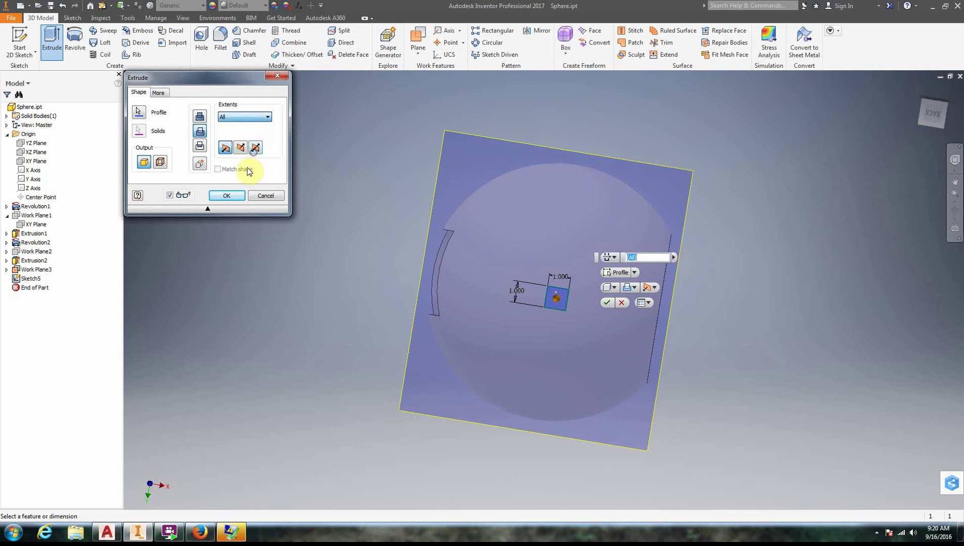
pyautogui.click(235, 195)
# Step: Turn off the visibility of Work Plane3
pyautogui.moveTo(881, 96)
pyautogui.mouseDown()
pyautogui.moveTo(830, 101)
pyautogui.moveTo(789, 131)
pyautogui.moveTo(779, 121)
pyautogui.moveTo(748, 151)
pyautogui.moveTo(748, 184)
pyautogui.moveTo(708, 170)
pyautogui.moveTo(688, 187)
pyautogui.mouseUp()
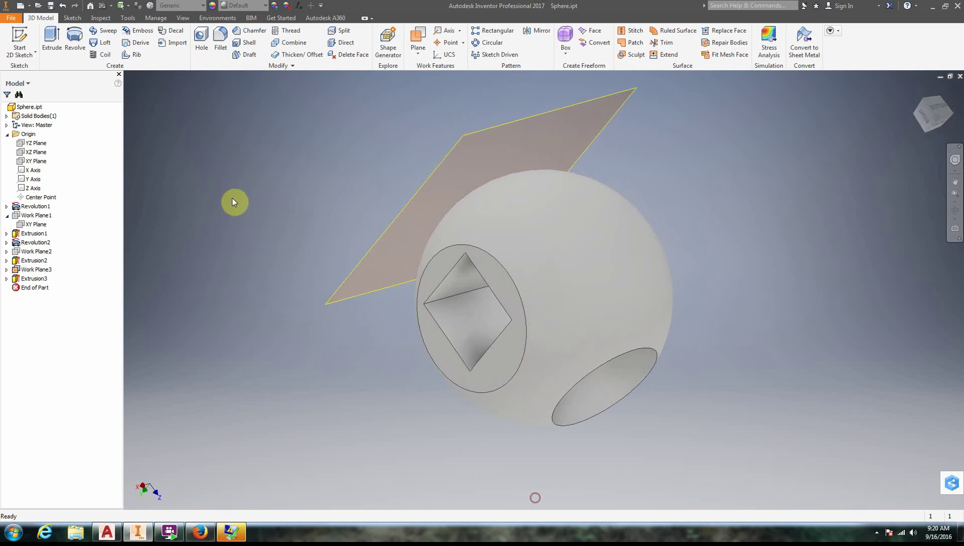
pyautogui.rightClick(39, 271)
pyautogui.click(67, 359)
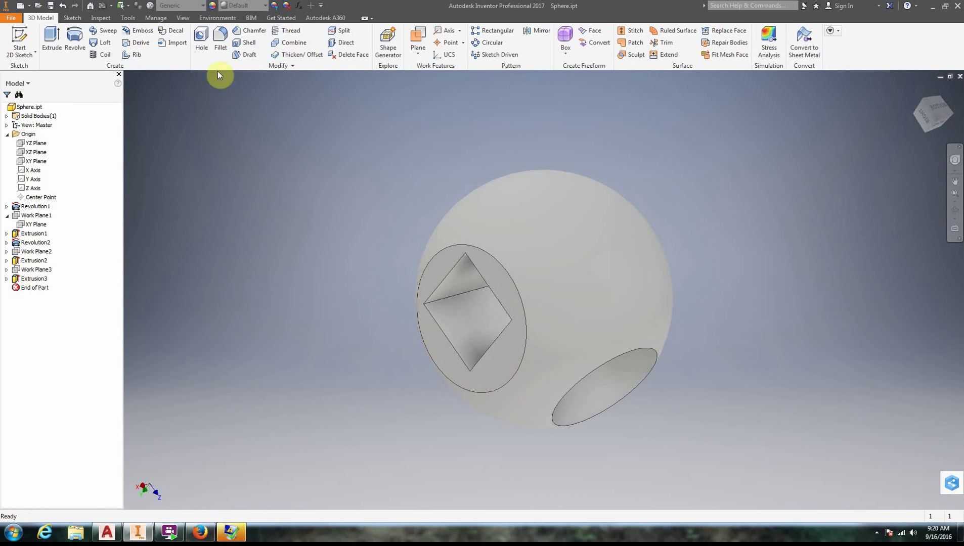
# Step: Enable All Shadows for the model and inspect the sphere with its shadows from the right side
pyautogui.click(183, 18)
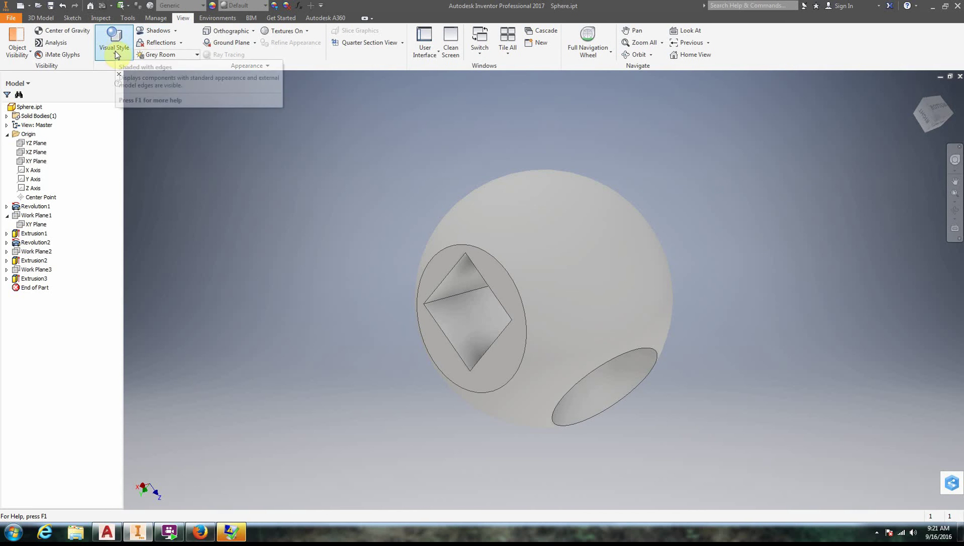
pyautogui.click(174, 32)
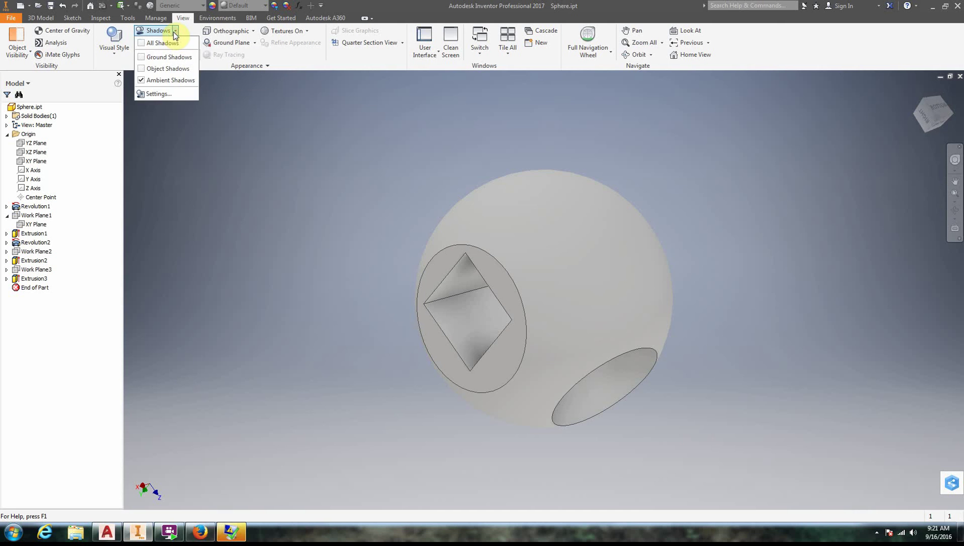
pyautogui.click(142, 43)
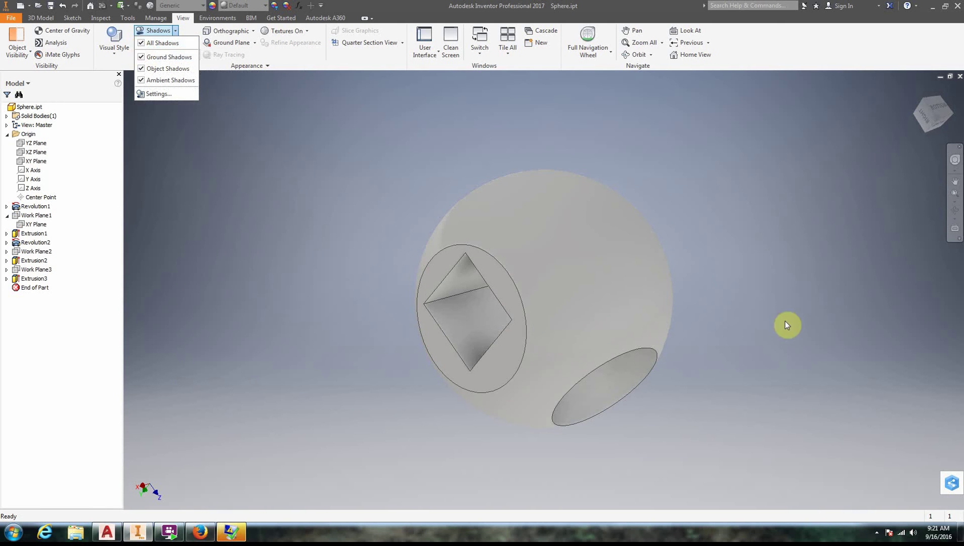
pyautogui.click(414, 167)
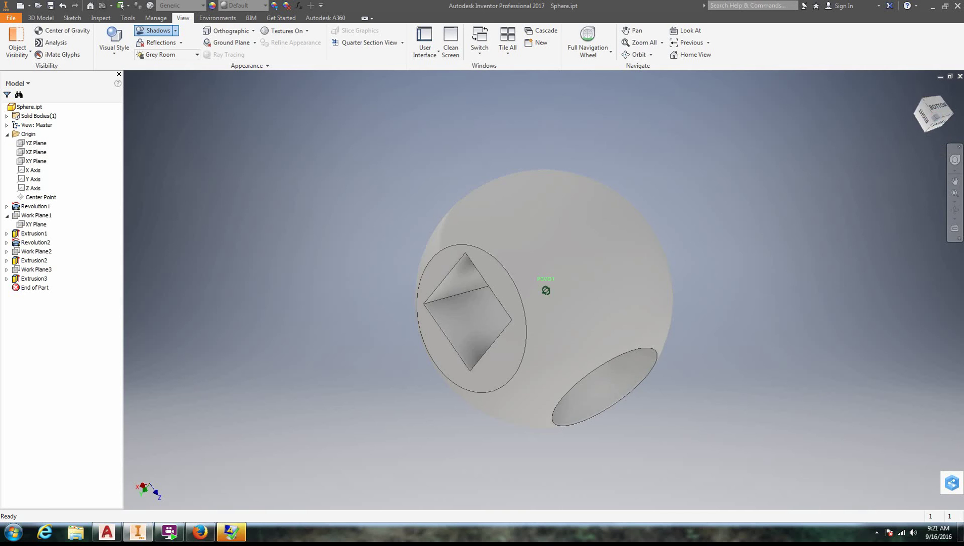
pyautogui.moveTo(936, 117); pyautogui.dragTo(933, 113)
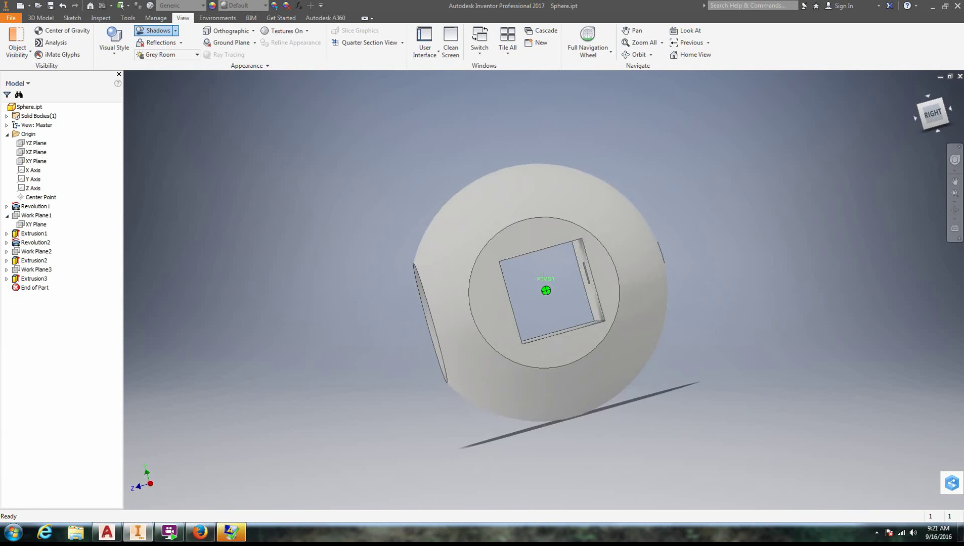
pyautogui.moveTo(546, 290)
pyautogui.keyDown('shift'); pyautogui.mouseDown(button='middle')
pyautogui.moveTo(545, 304)
pyautogui.moveTo(639, 198)
pyautogui.mouseUp(button='middle'); pyautogui.keyUp('shift')
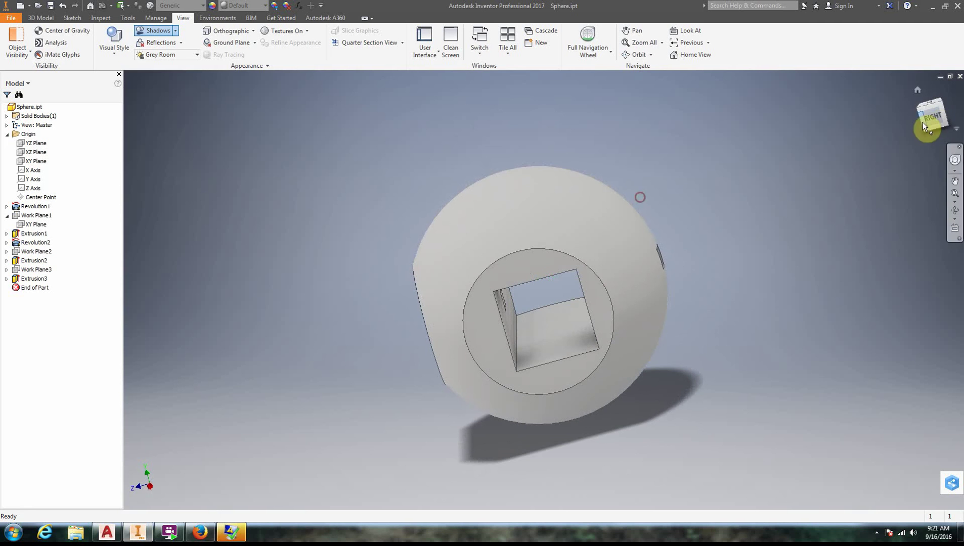
# Step: Turn off all shadows and turn on ground reflections for the model
pyautogui.click(174, 31)
pyautogui.click(170, 46)
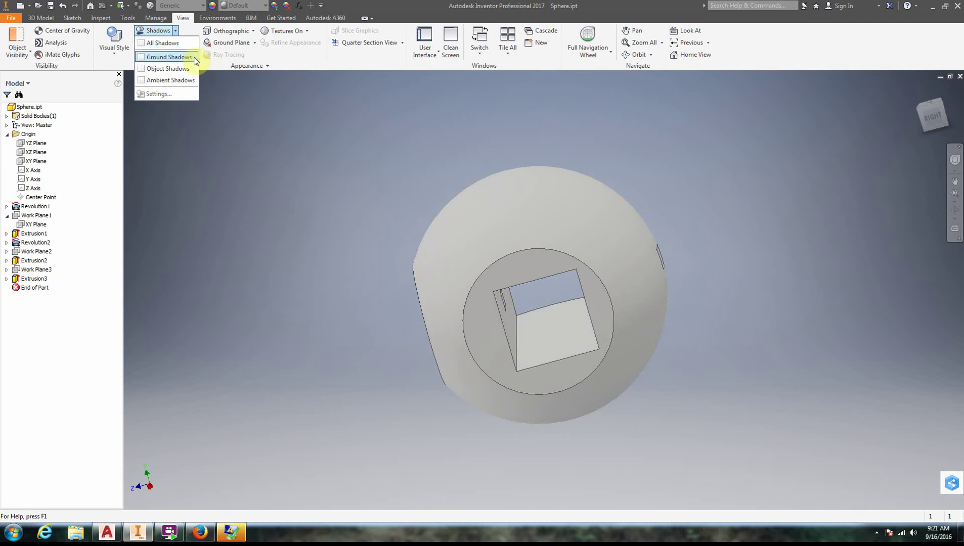
pyautogui.click(210, 79)
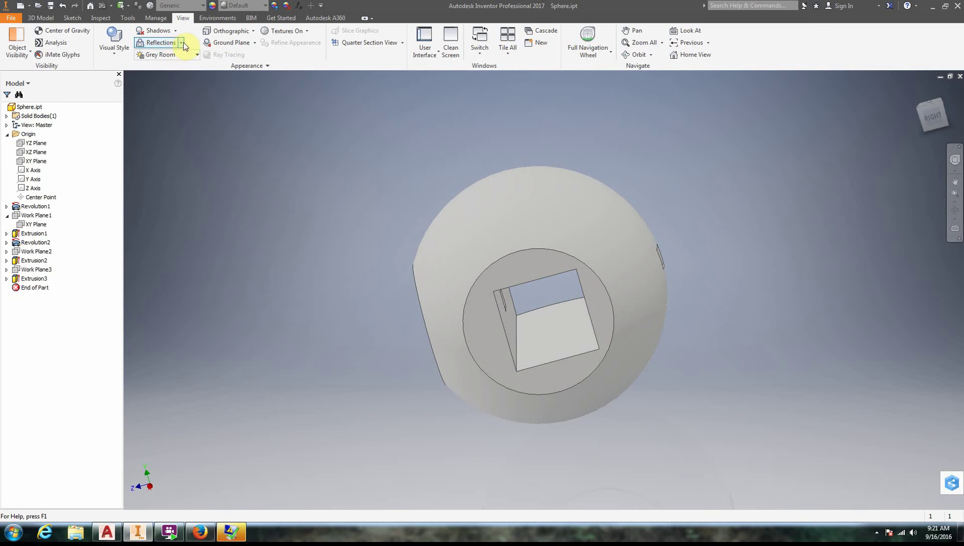
pyautogui.click(182, 43)
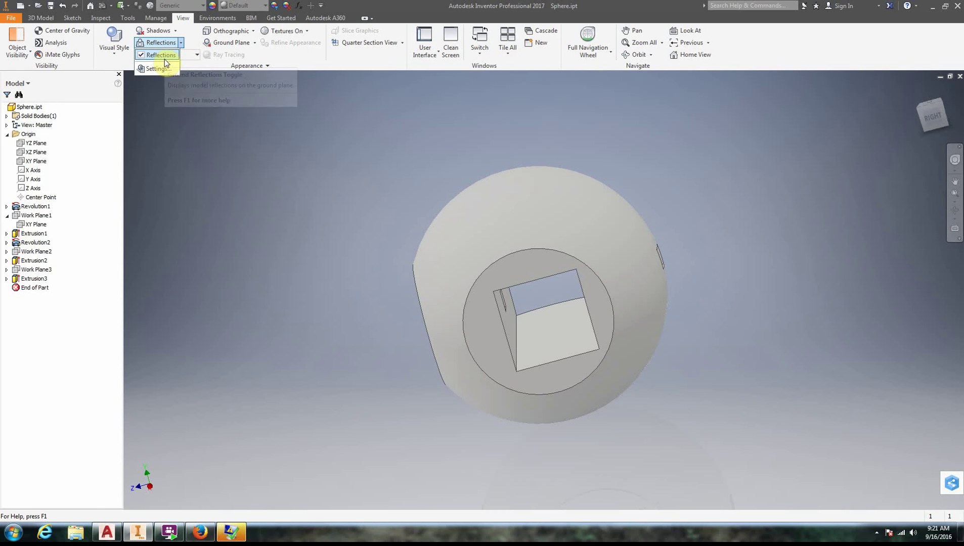
pyautogui.hotkey('ctrl', 'shift', 's')
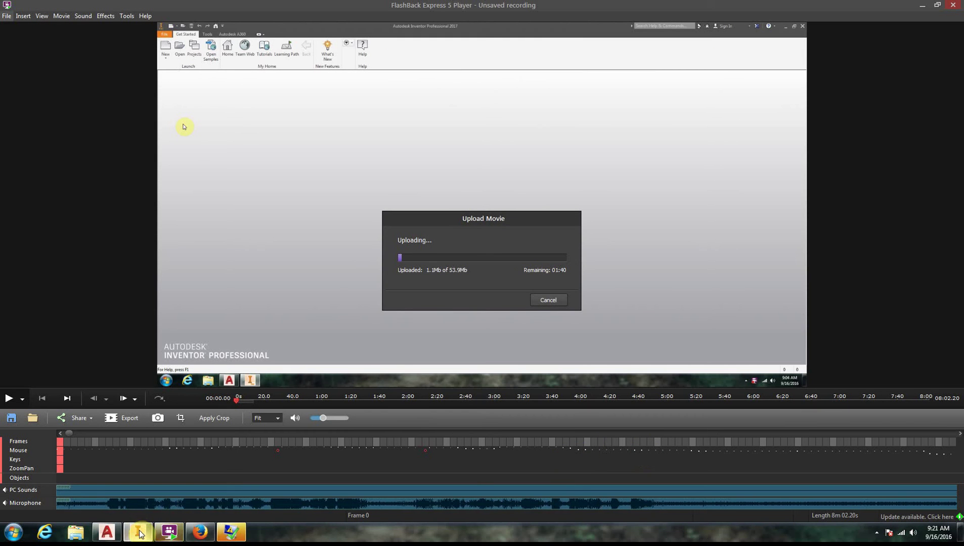
pyautogui.click(877, 533)
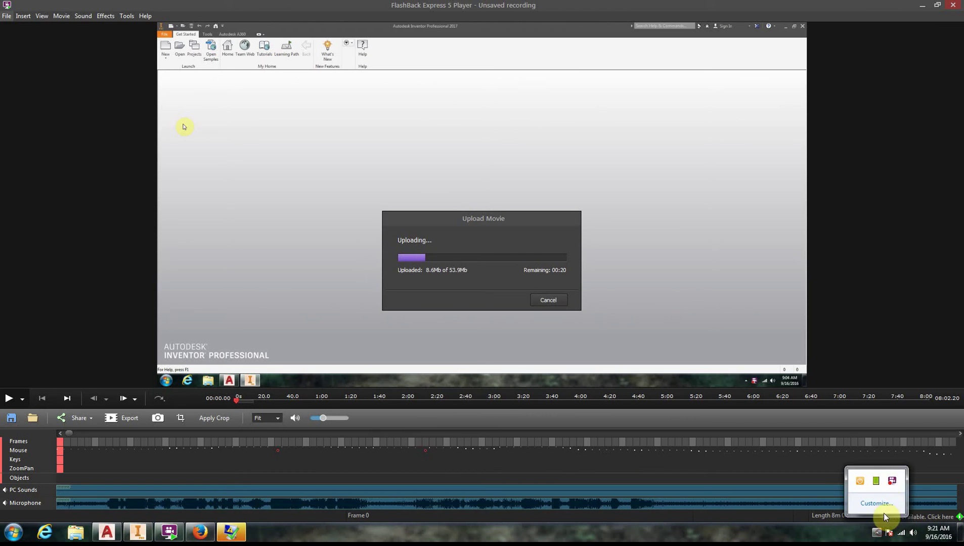
pyautogui.rightClick(893, 481)
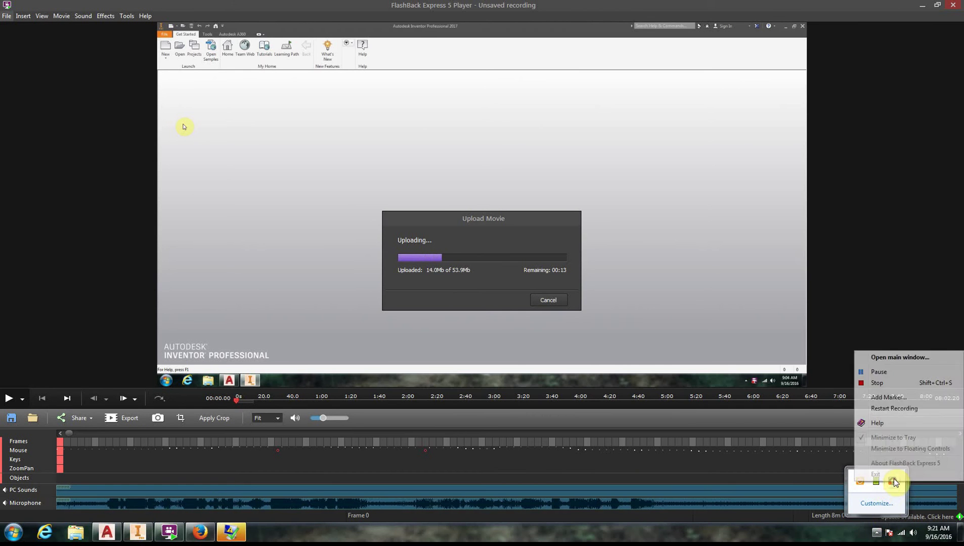
pyautogui.click(893, 375)
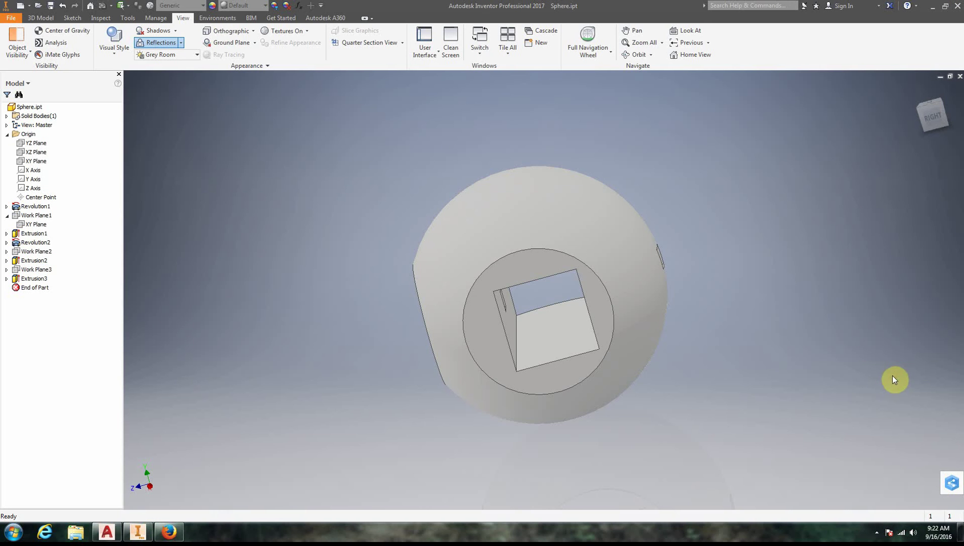
pyautogui.click(181, 43)
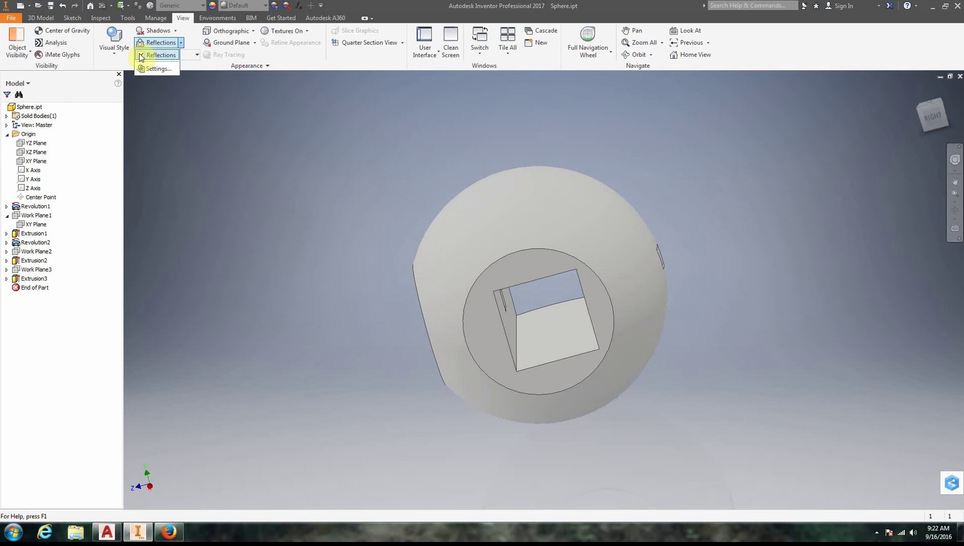
# Step: Unlock the Windows taskbar and set it to auto-hide
pyautogui.rightClick(552, 532)
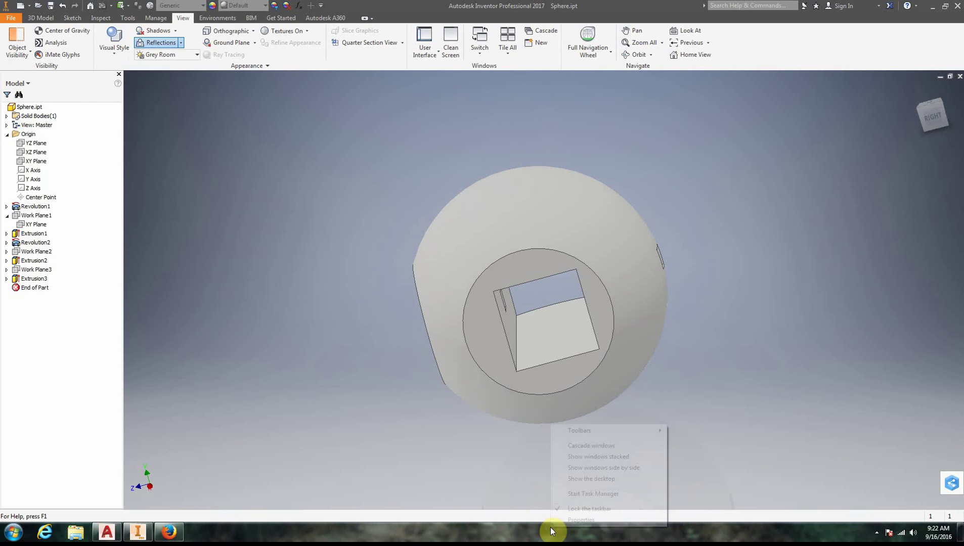
pyautogui.click(573, 509)
pyautogui.rightClick(569, 534)
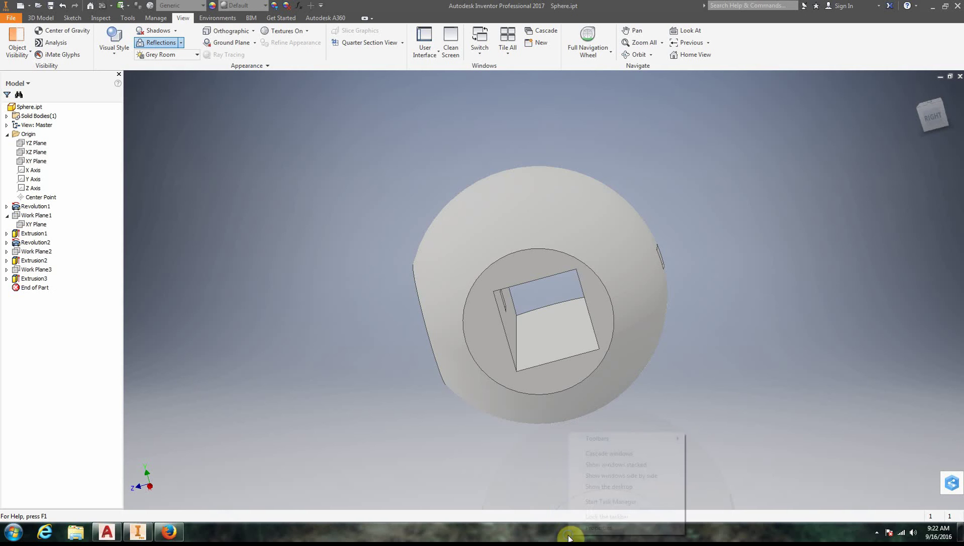
pyautogui.click(594, 530)
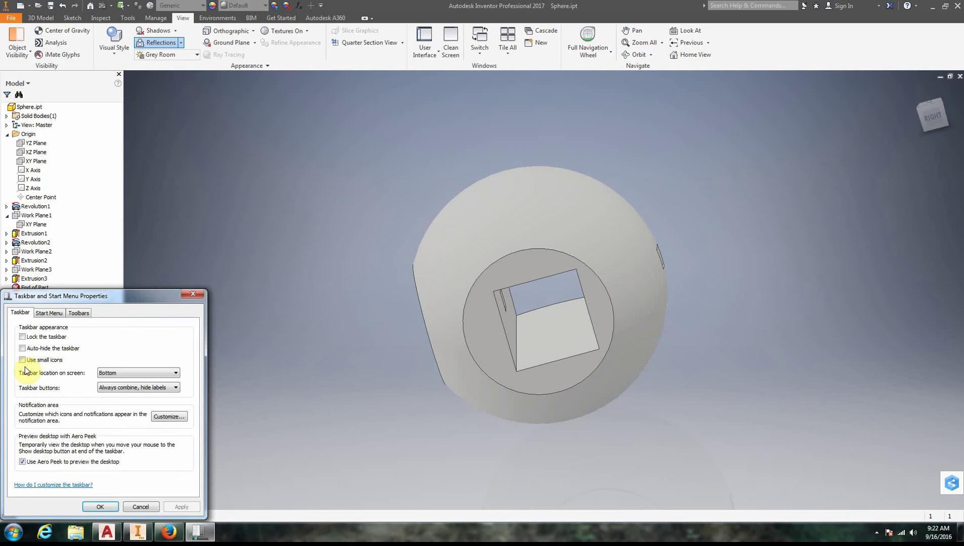
pyautogui.click(22, 349)
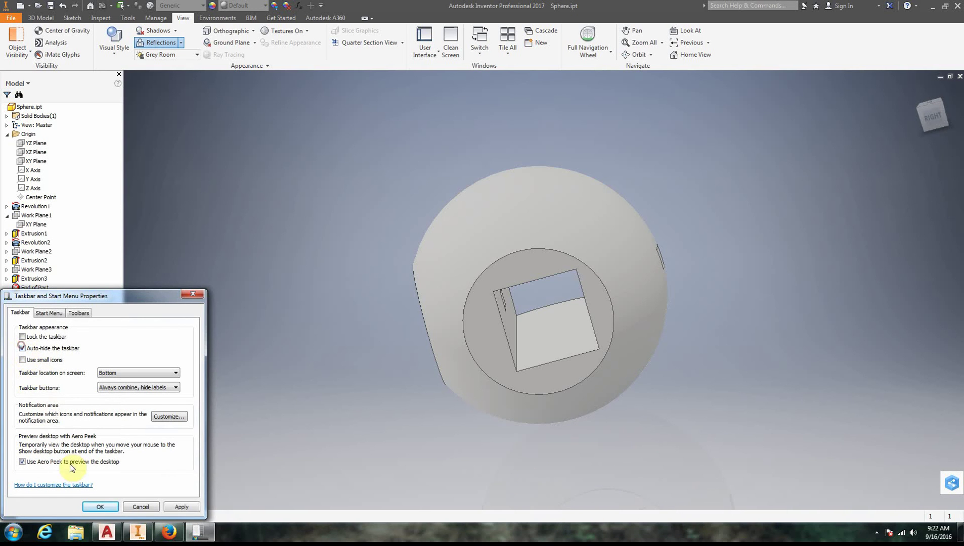
pyautogui.click(104, 508)
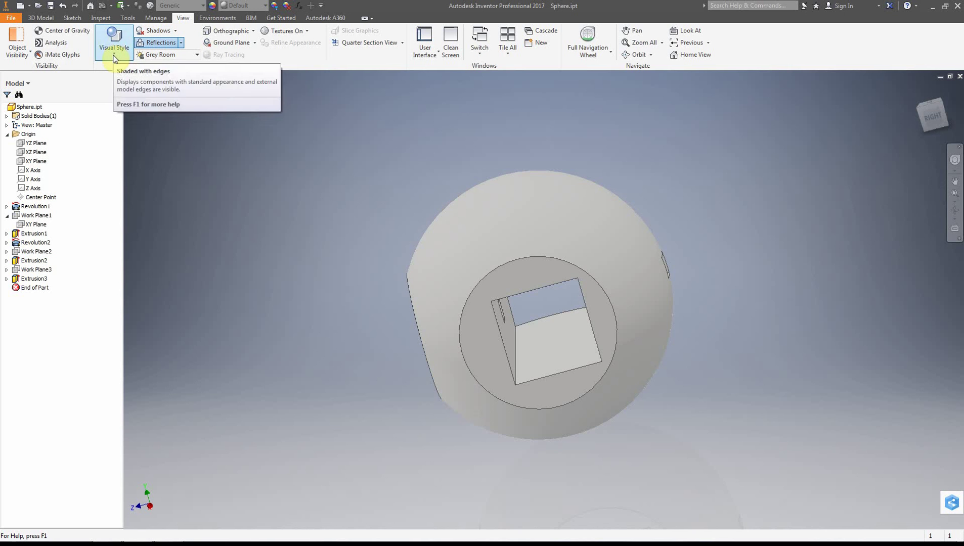
# Step: Set the model's visual style to Wireframe and inspect the internal cuts from another angle
pyautogui.click(114, 58)
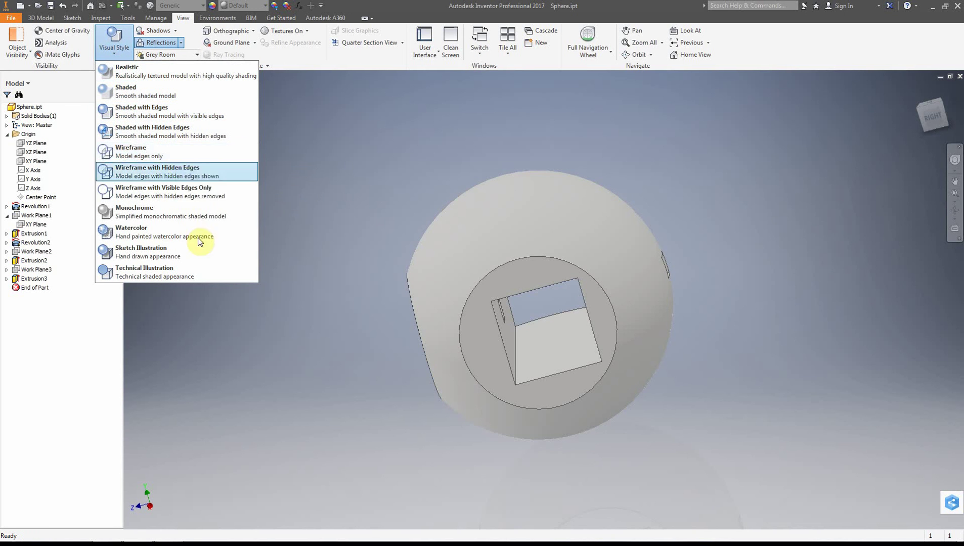
pyautogui.click(146, 161)
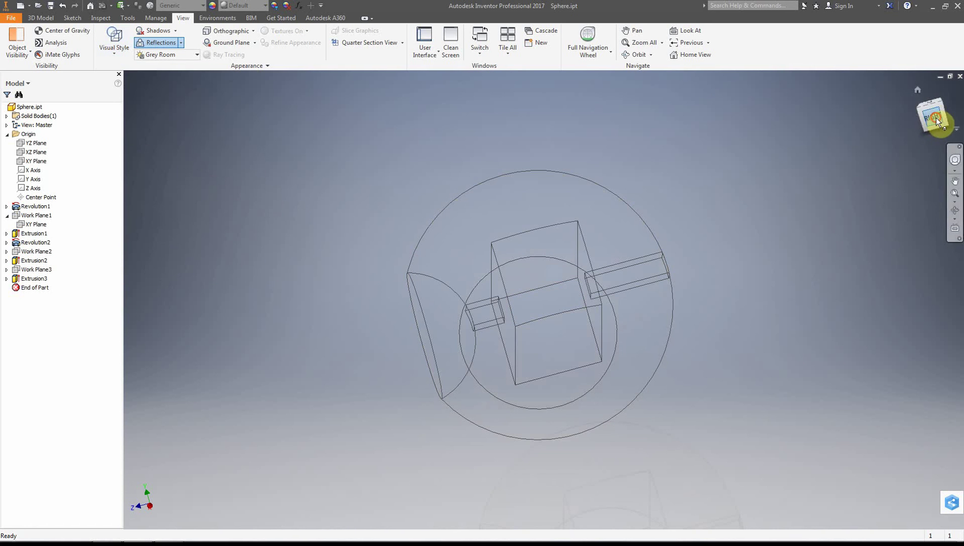
pyautogui.moveTo(937, 121)
pyautogui.mouseDown()
pyautogui.moveTo(926, 126)
pyautogui.moveTo(935, 124)
pyautogui.moveTo(930, 117)
pyautogui.mouseUp()
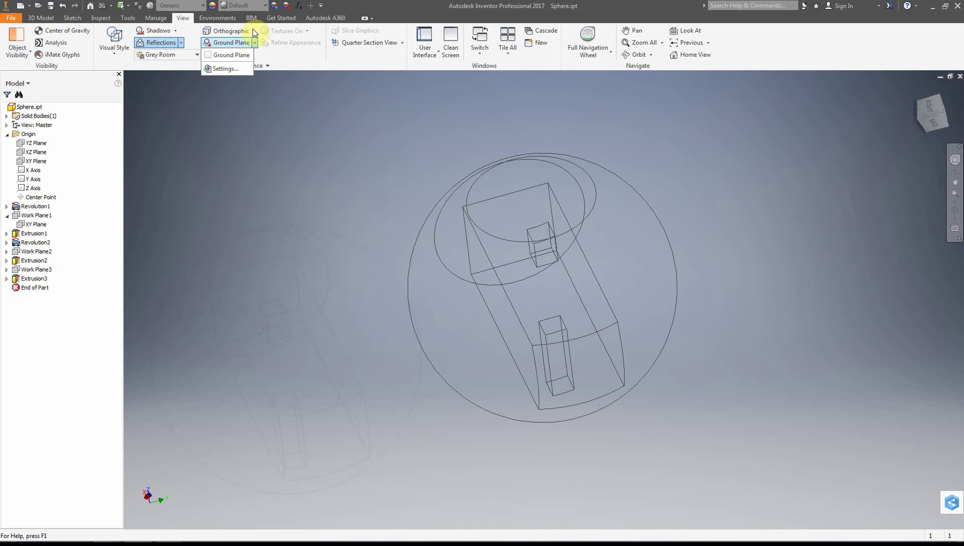
# Step: Turn off the ground reflections for the model and review the available shadow options
pyautogui.click(179, 45)
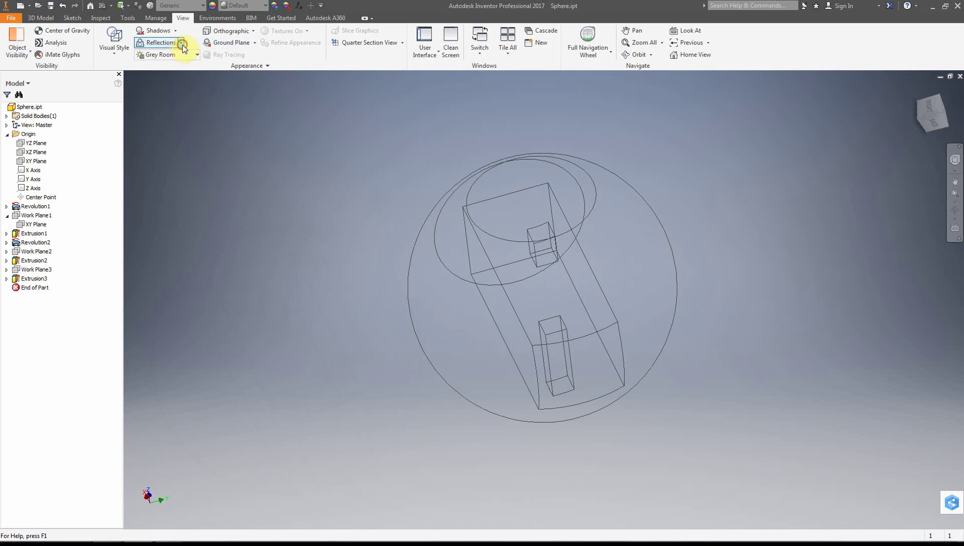
pyautogui.click(182, 45)
pyautogui.click(175, 32)
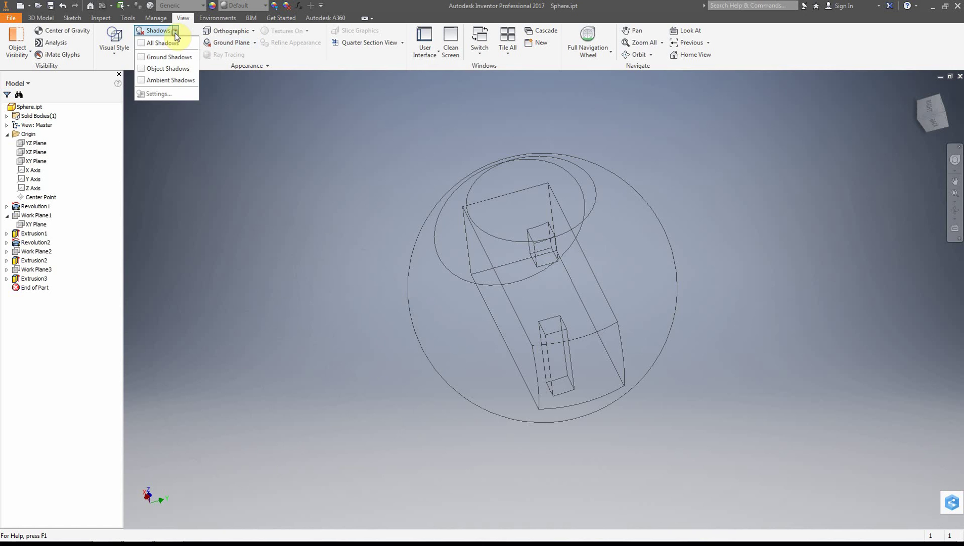
pyautogui.click(184, 29)
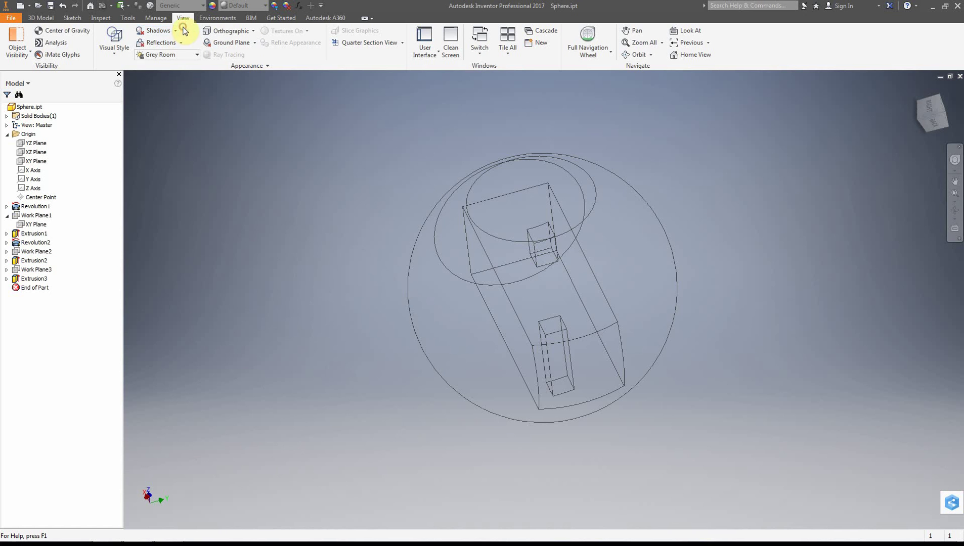
# Step: Switch the sphere to the Realistic visual style and inspect it from the side with the spherical recess
pyautogui.click(941, 115)
pyautogui.moveTo(936, 115); pyautogui.dragTo(669, 479)
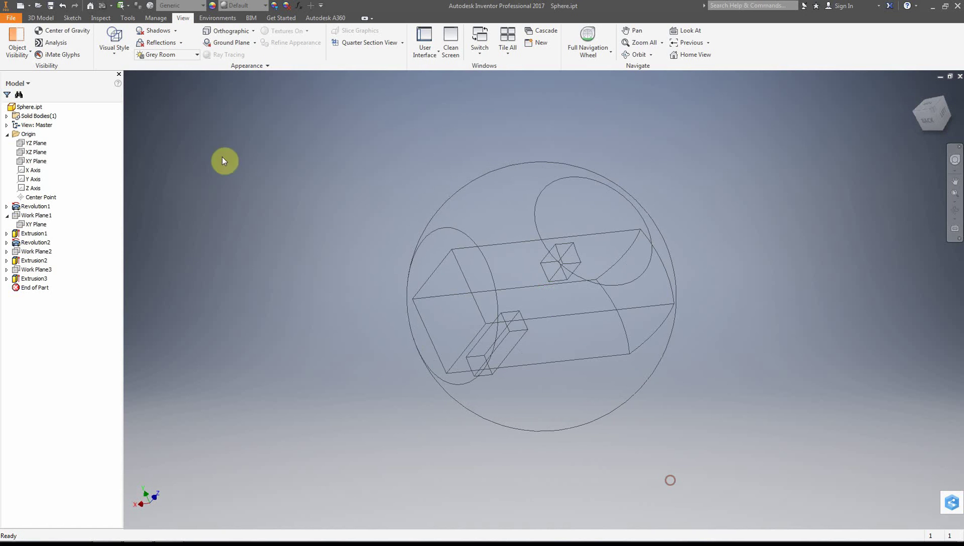
pyautogui.click(115, 45)
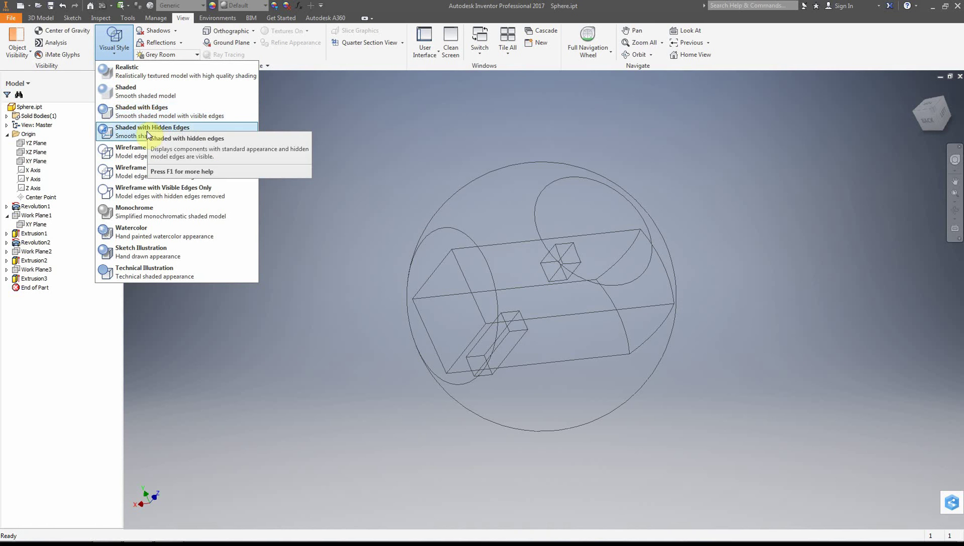
pyautogui.click(138, 69)
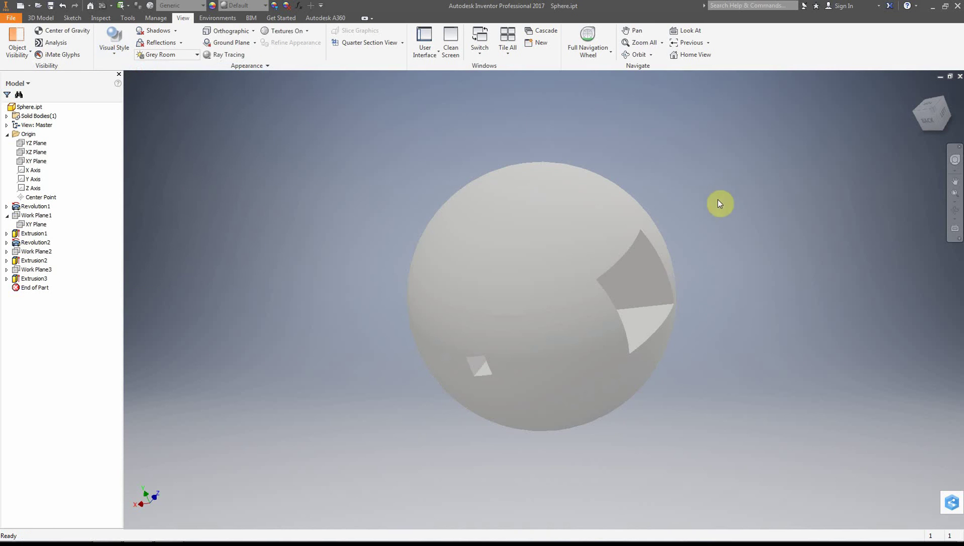
pyautogui.click(933, 122)
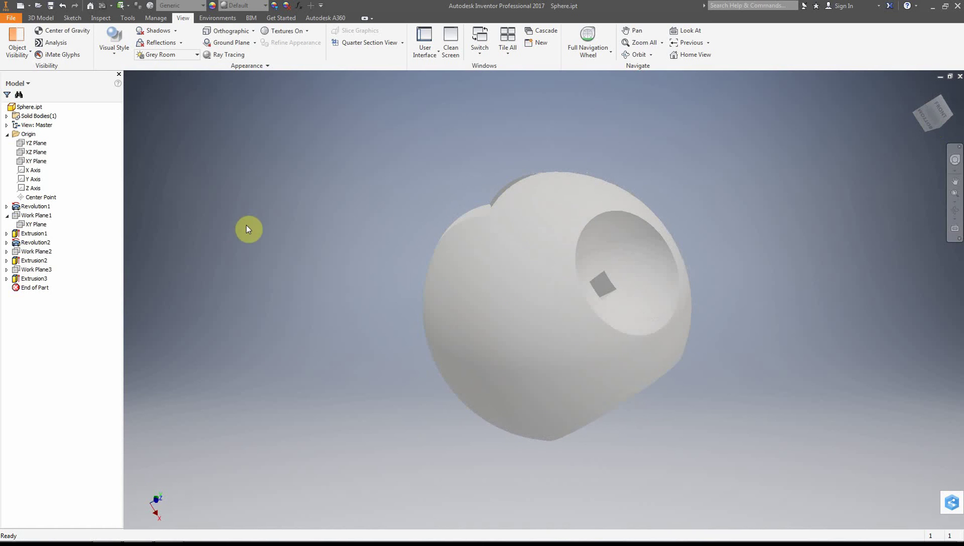
# Step: Assign the PET Plastic material to the part and inspect the transparent sphere from another side
pyautogui.click(203, 5)
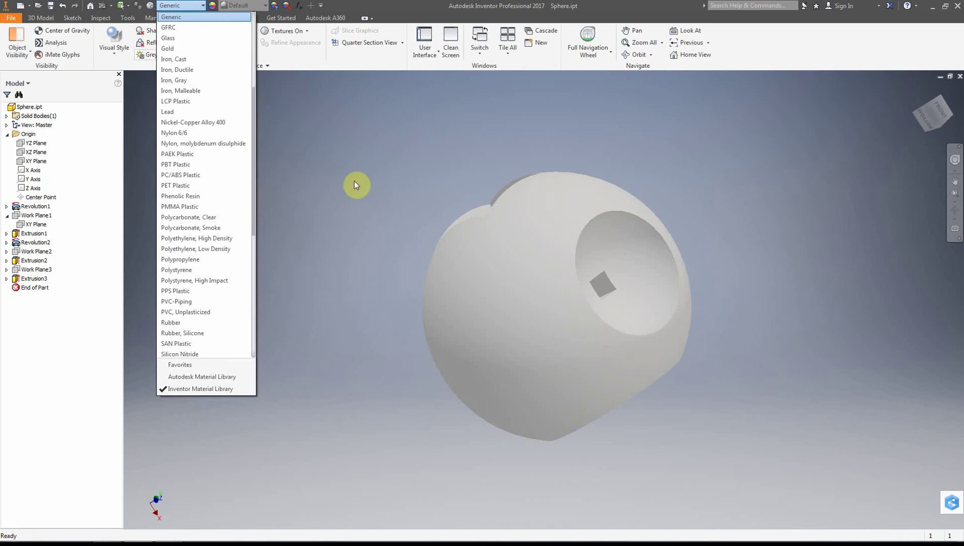
pyautogui.click(207, 186)
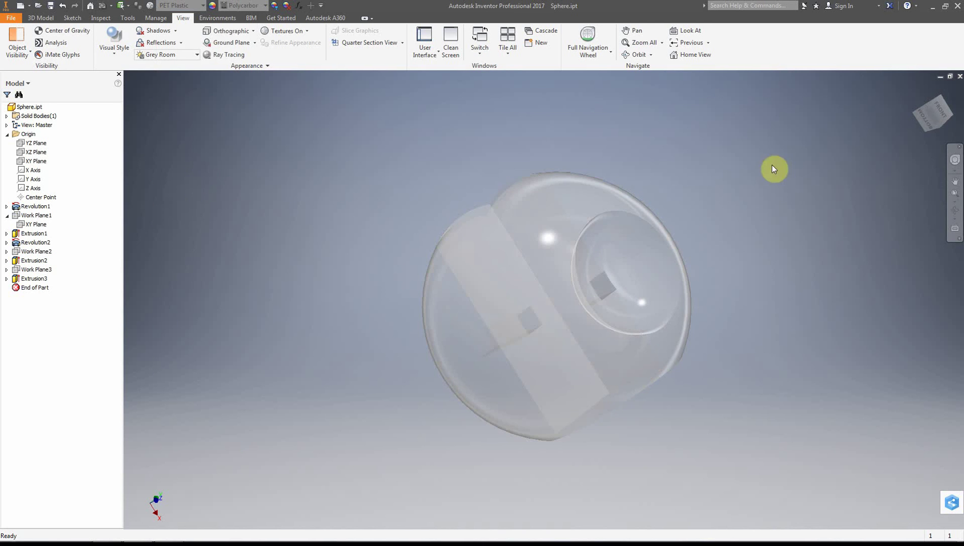
pyautogui.moveTo(940, 116)
pyautogui.mouseDown()
pyautogui.moveTo(913, 107)
pyautogui.moveTo(926, 96)
pyautogui.moveTo(911, 113)
pyautogui.moveTo(930, 132)
pyautogui.moveTo(913, 119)
pyautogui.moveTo(928, 103)
pyautogui.moveTo(941, 121)
pyautogui.moveTo(933, 114)
pyautogui.moveTo(918, 124)
pyautogui.moveTo(931, 109)
pyautogui.moveTo(941, 119)
pyautogui.moveTo(926, 126)
pyautogui.mouseUp()
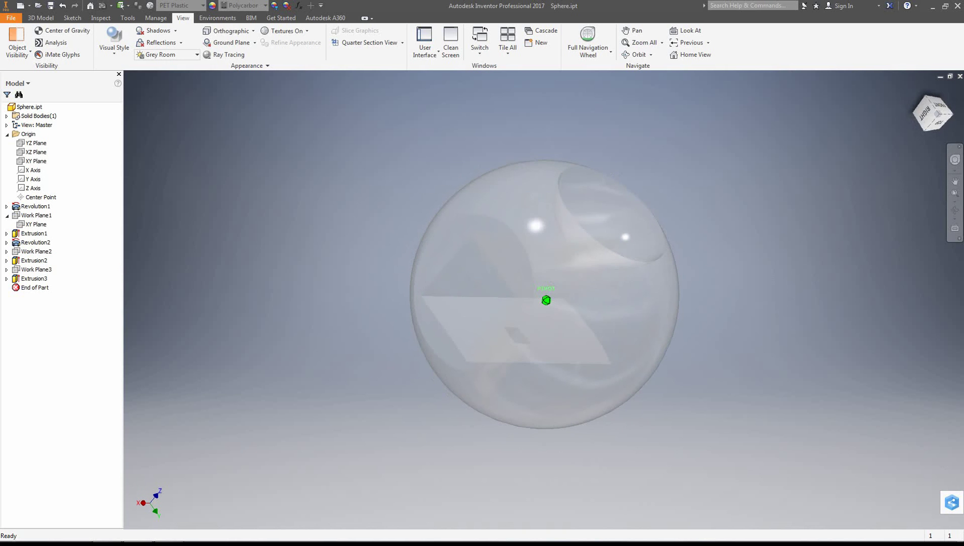
# Step: Change the part's material to Copper, Cast from the Inventor Material Library
pyautogui.click(203, 5)
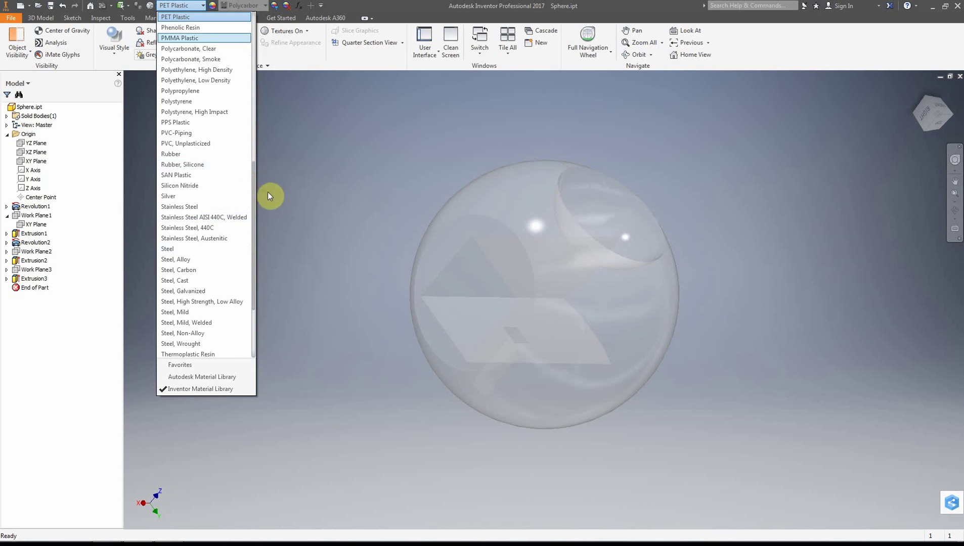
pyautogui.click(256, 211)
pyautogui.click(203, 6)
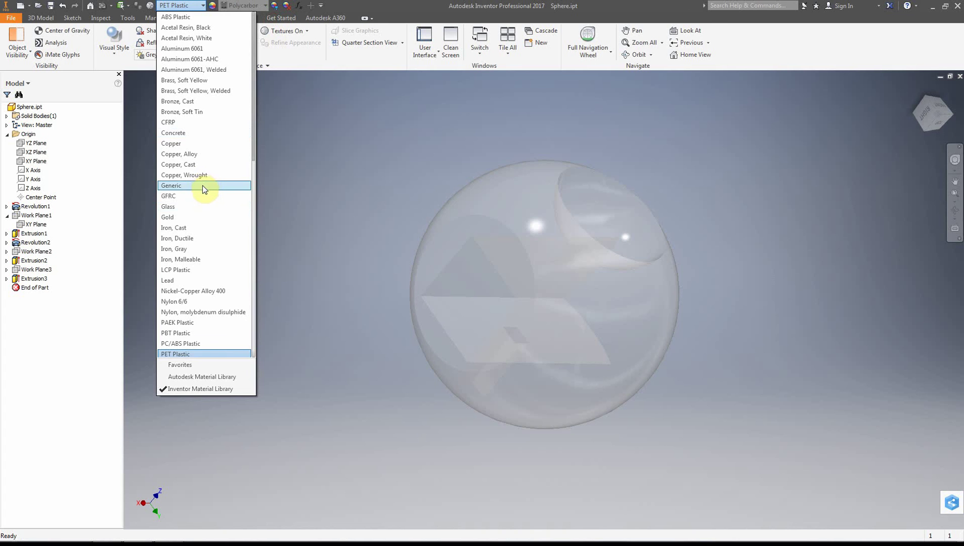
pyautogui.click(202, 165)
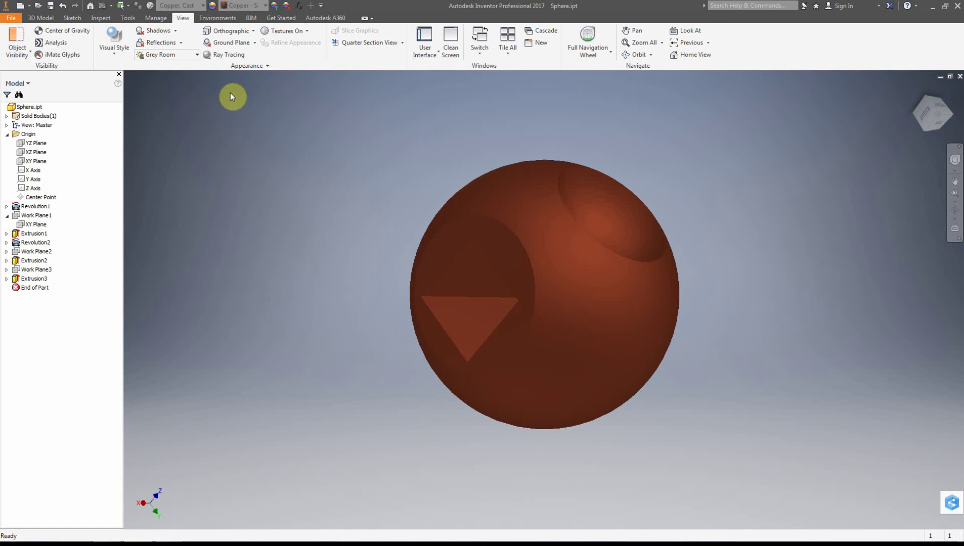
# Step: Set the part's material back to Generic
pyautogui.click(203, 6)
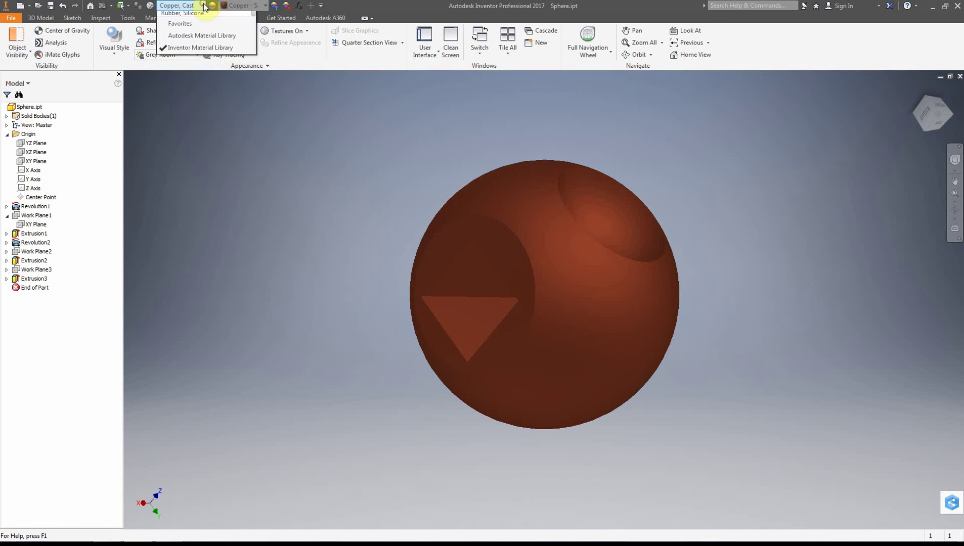
pyautogui.moveTo(254, 175); pyautogui.dragTo(255, 114)
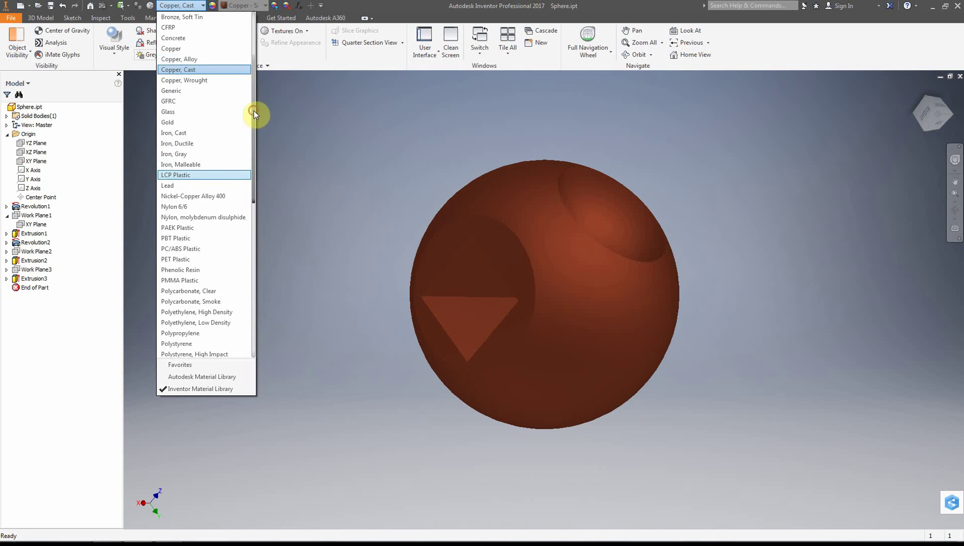
pyautogui.click(227, 92)
# Step: Apply the Shaded with Hidden Edges visual style and inspect the sphere's hidden cuts from another angle
pyautogui.click(109, 59)
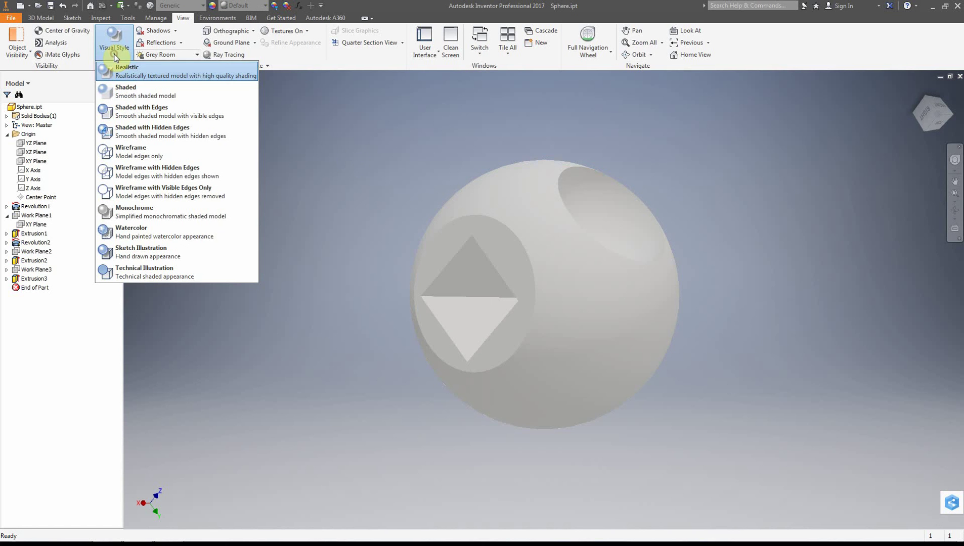
pyautogui.click(177, 141)
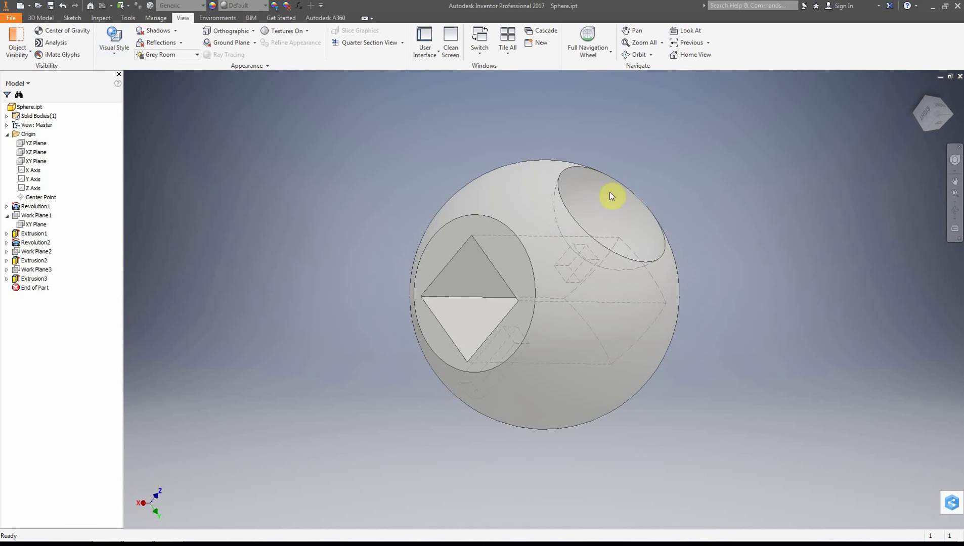
pyautogui.moveTo(941, 113)
pyautogui.mouseDown()
pyautogui.moveTo(910, 136)
pyautogui.moveTo(859, 223)
pyautogui.moveTo(859, 364)
pyautogui.moveTo(910, 334)
pyautogui.moveTo(860, 354)
pyautogui.moveTo(891, 314)
pyautogui.moveTo(895, 273)
pyautogui.moveTo(845, 227)
pyautogui.moveTo(961, 238)
pyautogui.moveTo(961, 258)
pyautogui.moveTo(910, 273)
pyautogui.moveTo(930, 299)
pyautogui.moveTo(901, 436)
pyautogui.mouseUp()
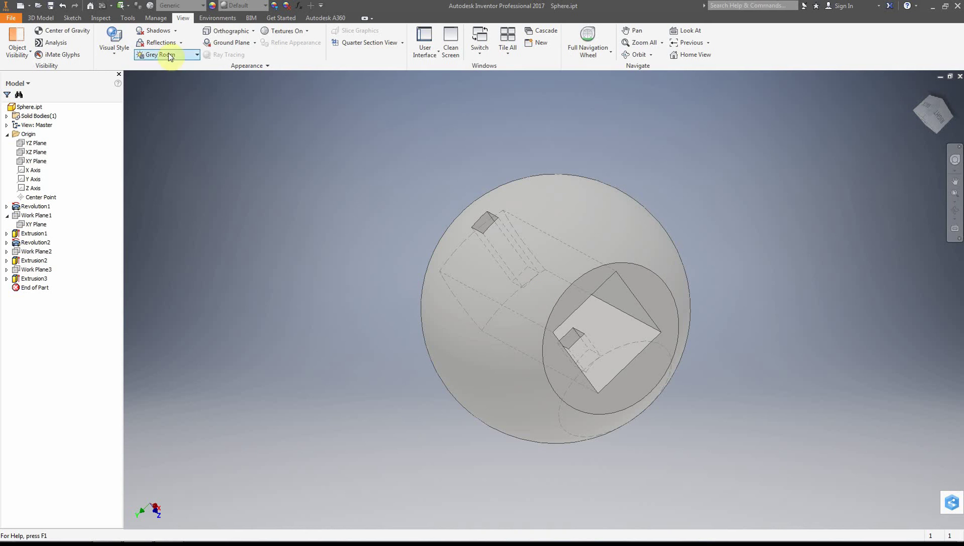
# Step: Preview the sphere in the Technical Illustration visual style from another angle, and return it to Shaded with Edges
pyautogui.click(113, 49)
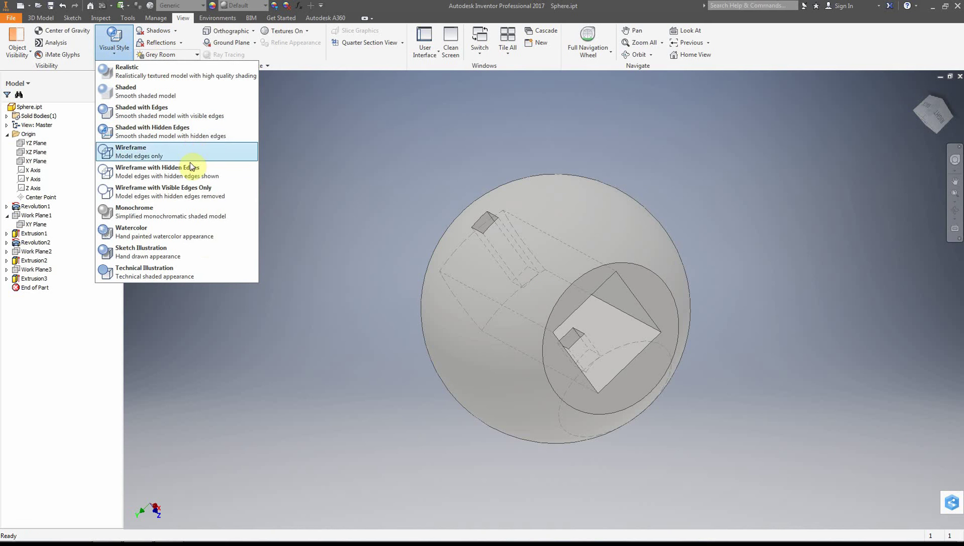
pyautogui.click(168, 278)
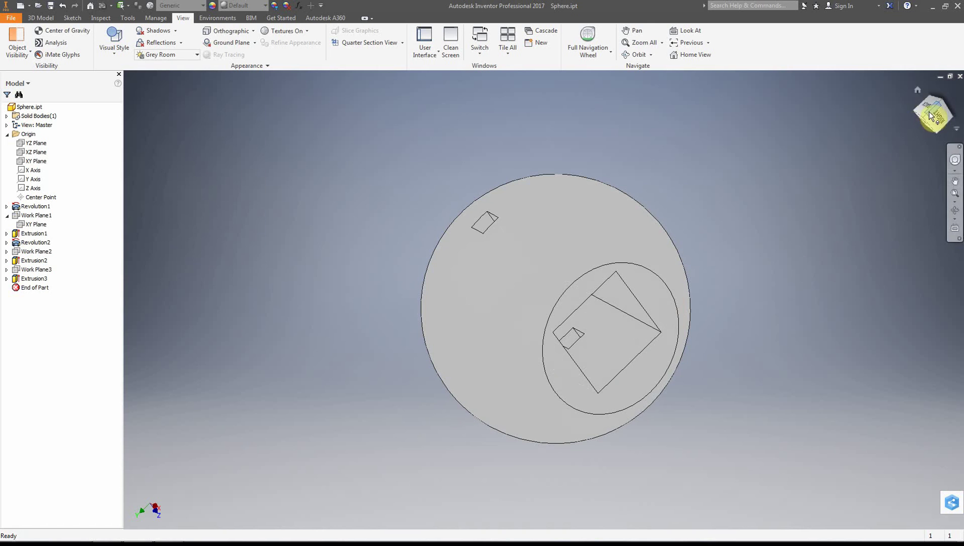
pyautogui.moveTo(931, 116); pyautogui.dragTo(690, 519)
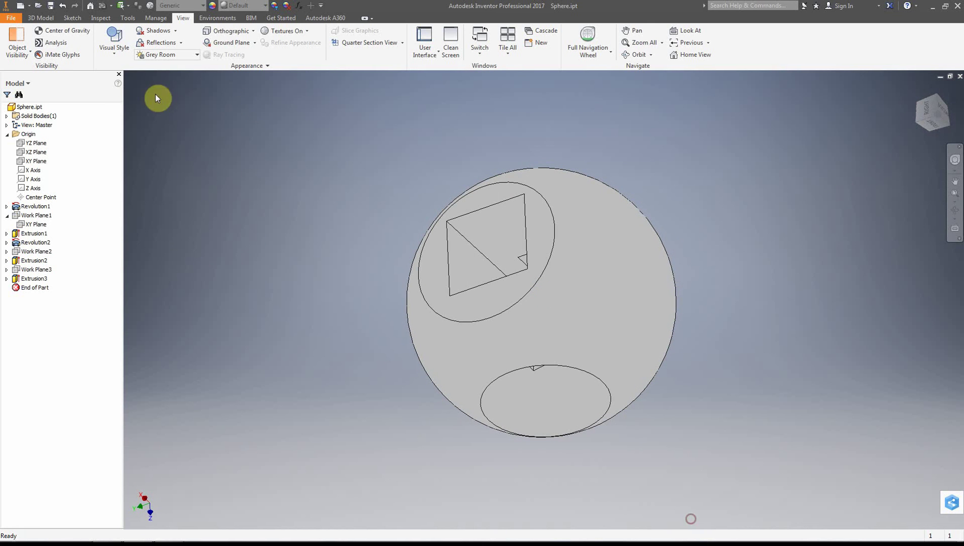
pyautogui.click(114, 46)
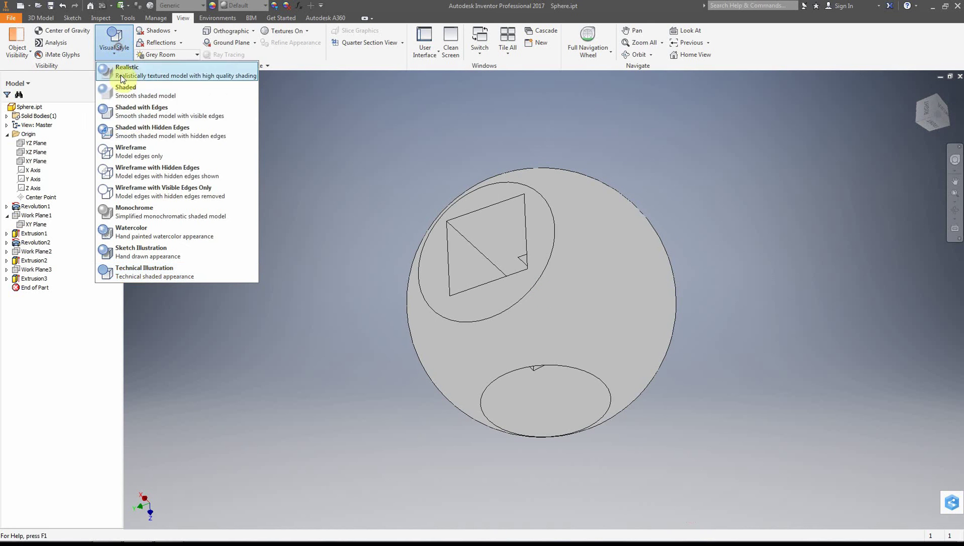
pyautogui.click(133, 111)
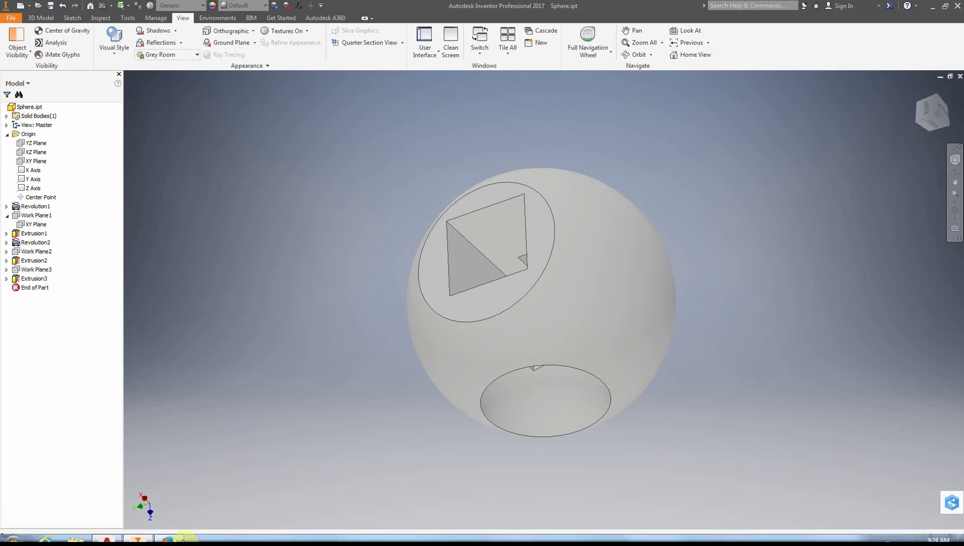